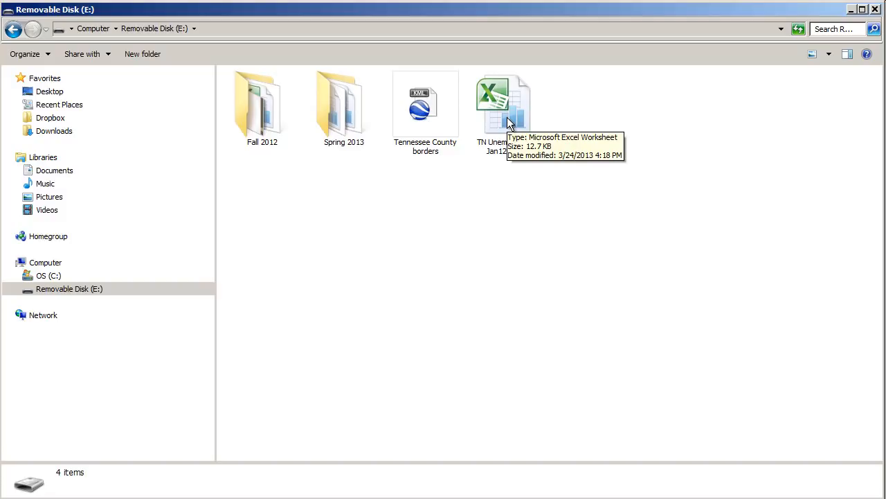
Open the TN Unemployment Jan12 Jan13 workbook and look through the county rows on Sheet1
double_click(508, 121)
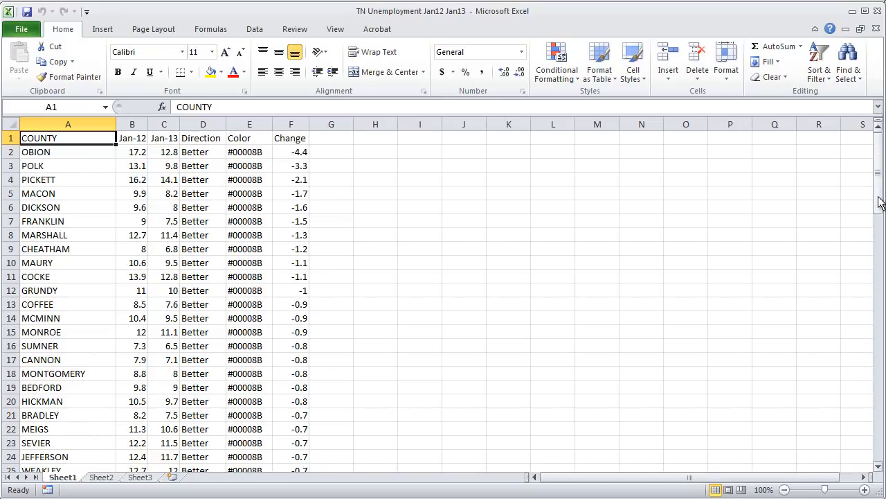
drag(879, 200, 870, 350)
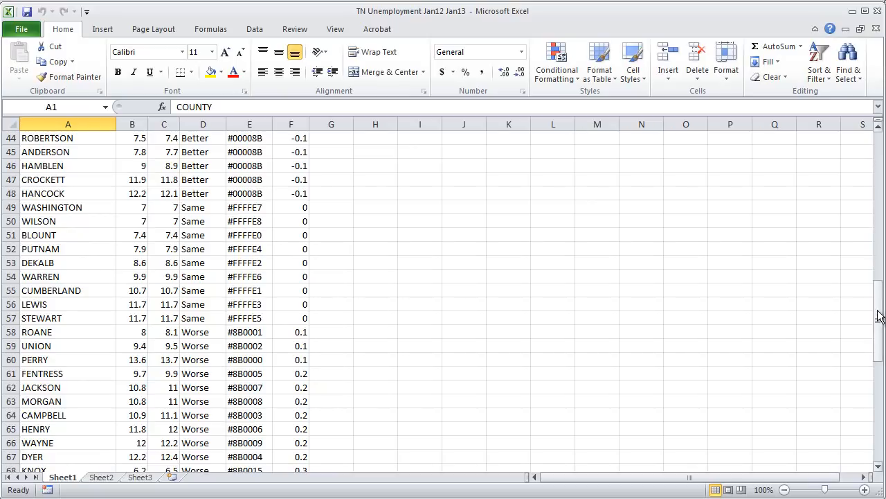
drag(880, 317, 878, 131)
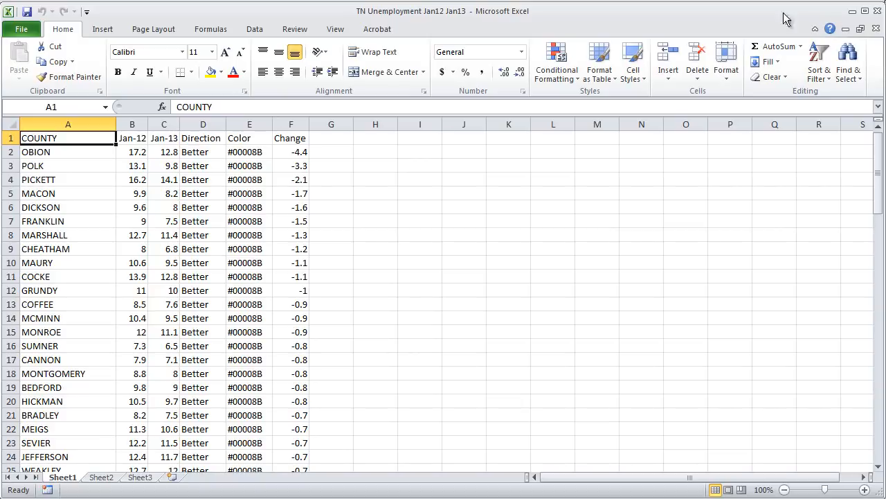
drag(878, 178, 876, 339)
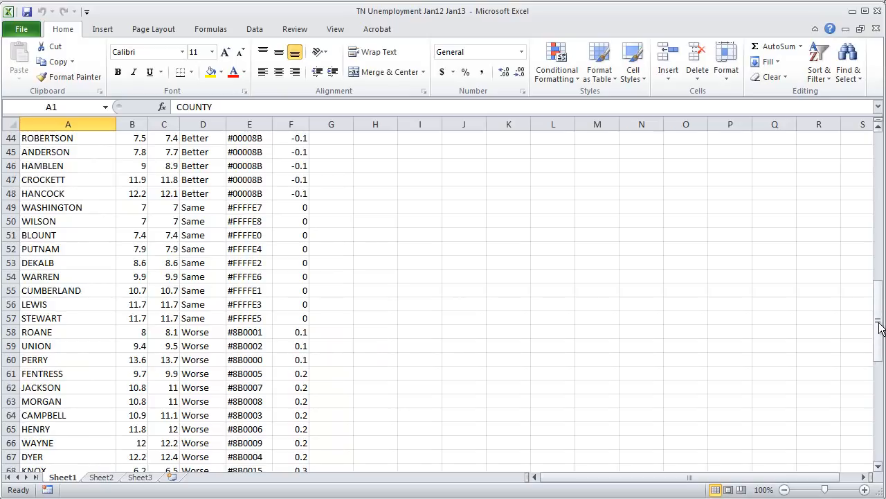
drag(878, 326, 876, 417)
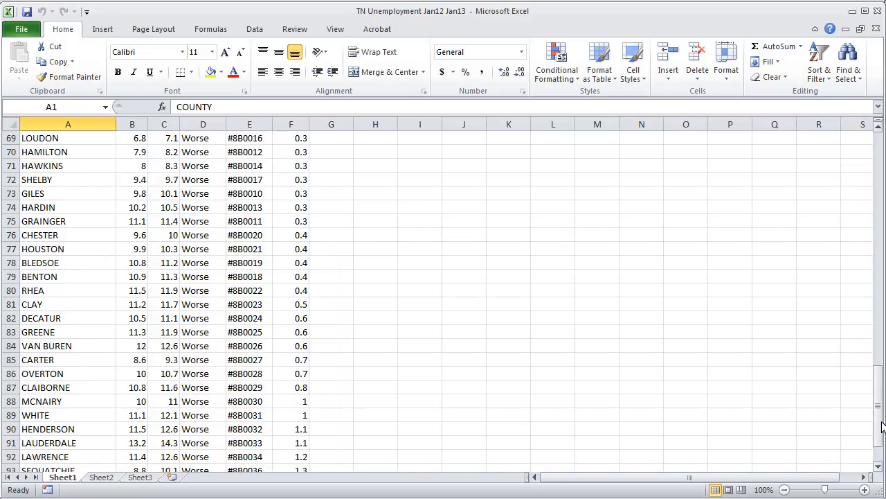
drag(877, 416, 867, 151)
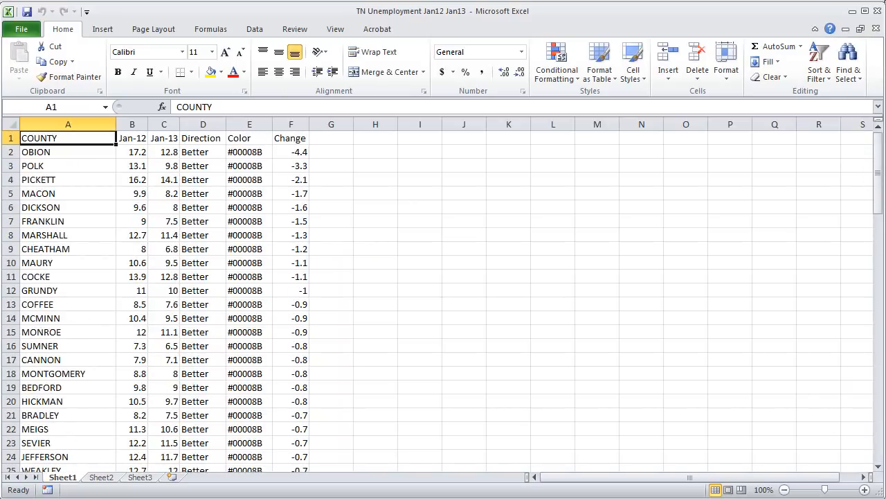
Switch to Firefox, open the BLS customized map tool for unemployment rates, and show its Counties map
key(alt+Tab)
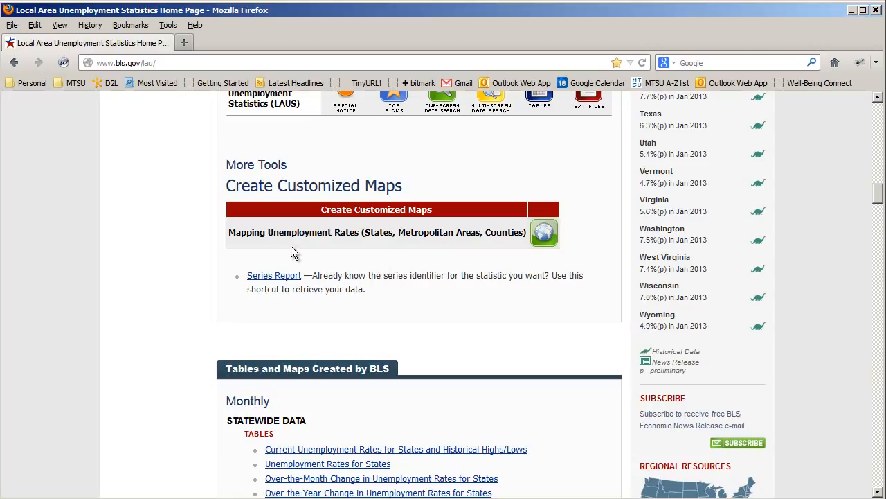
click(547, 240)
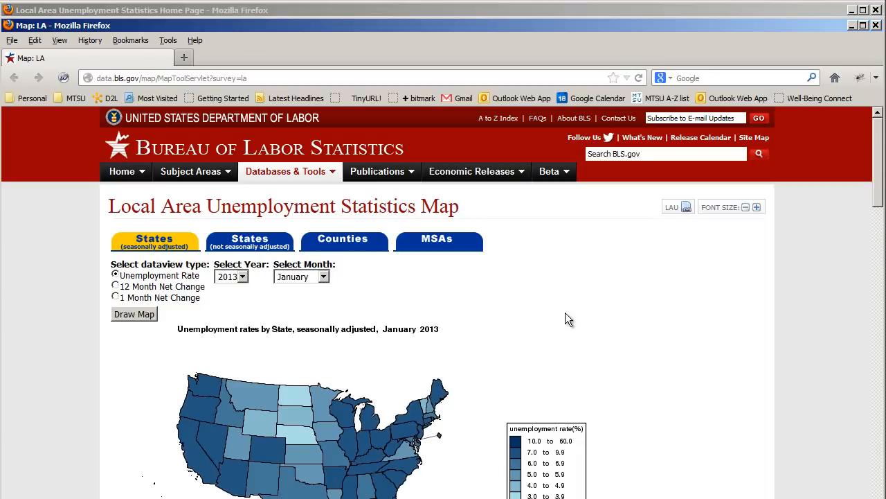
scroll(568, 319, down, 4)
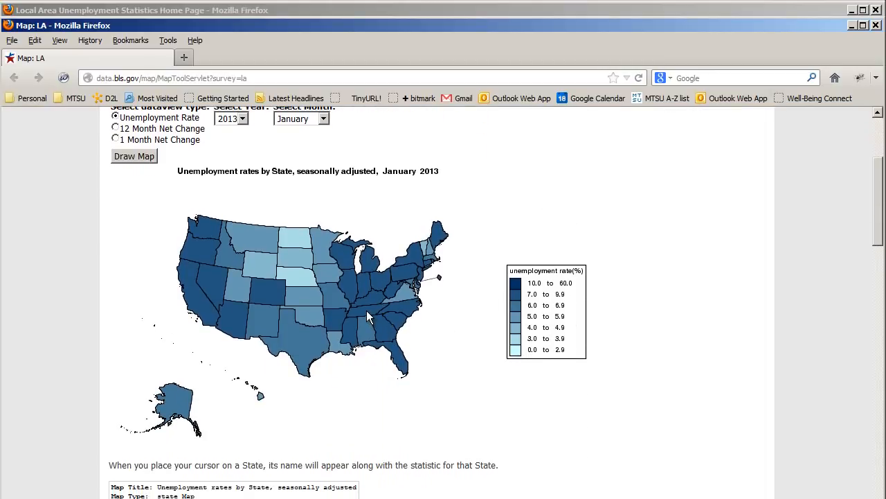
scroll(366, 310, up, 4)
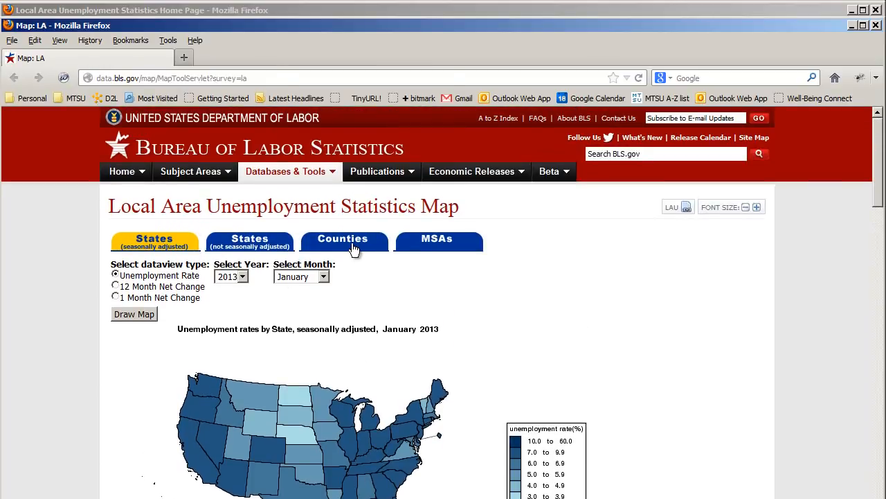
click(354, 248)
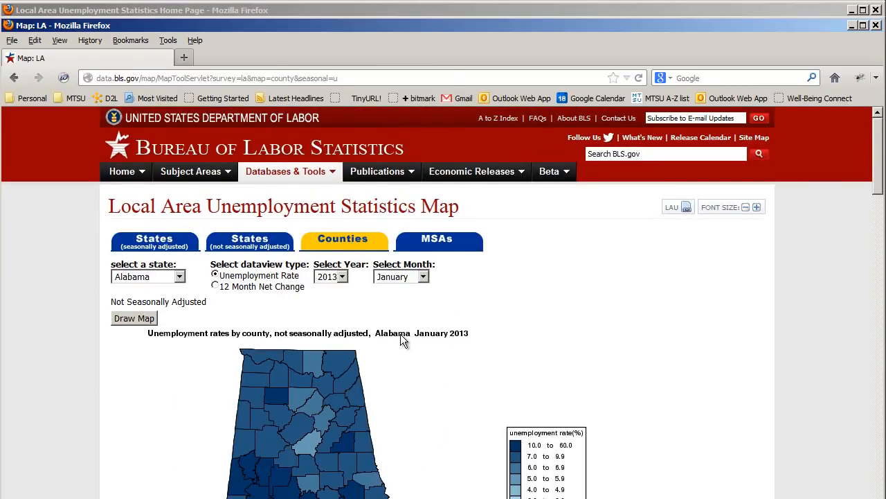
Draw the county map for Tennessee with the 12 Month Net Change data view for January 2013
scroll(400, 334, down, 2)
click(180, 199)
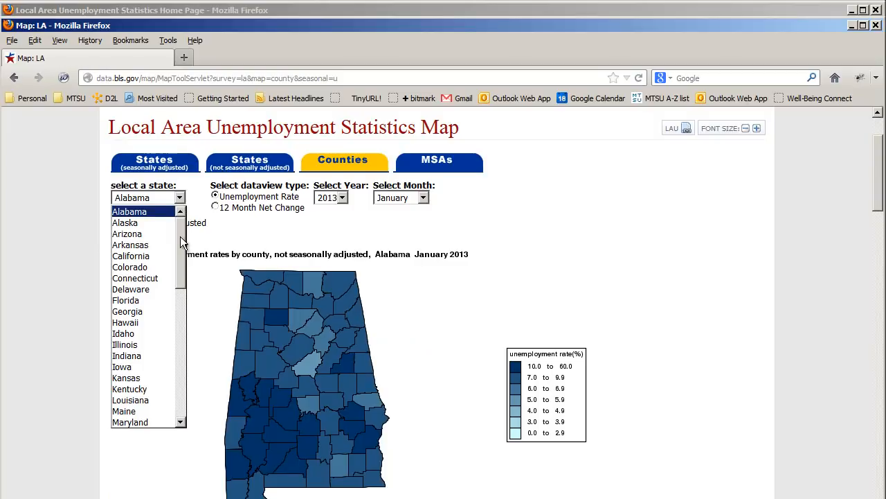
drag(180, 236, 179, 337)
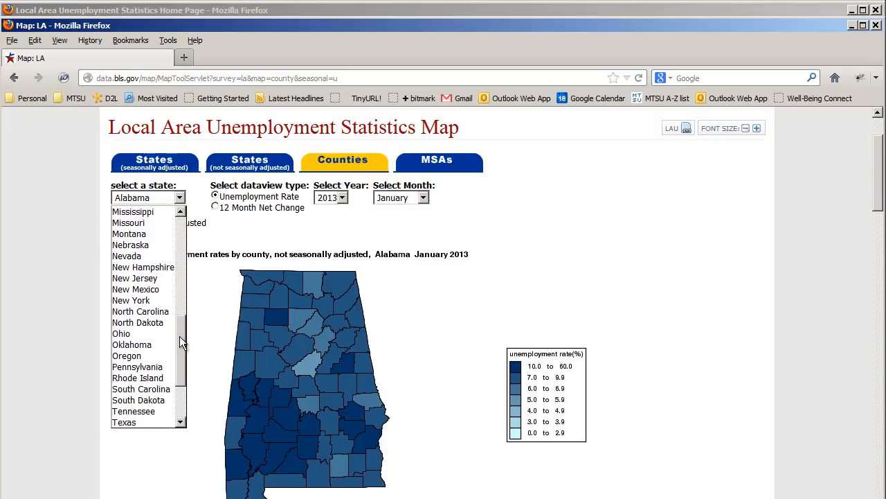
scroll(148, 380, down, 1)
click(146, 378)
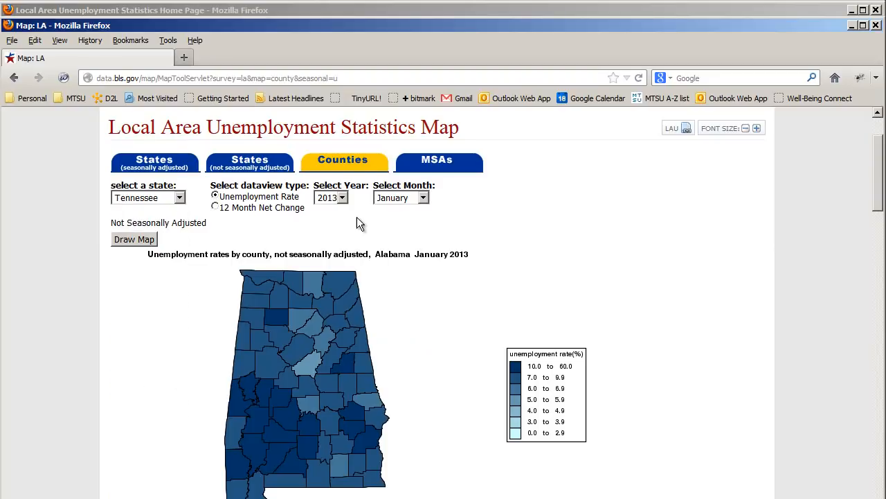
click(215, 207)
click(135, 243)
Copy all county rows of the table below the map, from Anderson County to Wilson County
drag(881, 165, 881, 200)
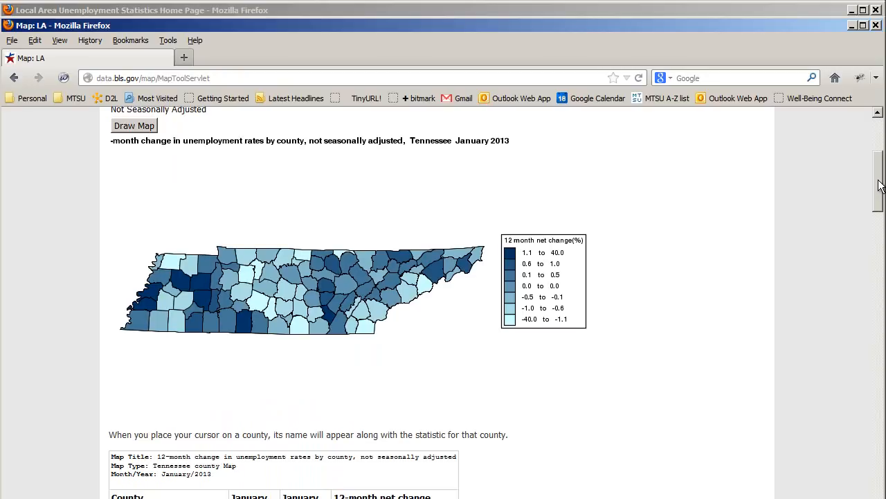
drag(882, 187, 881, 239)
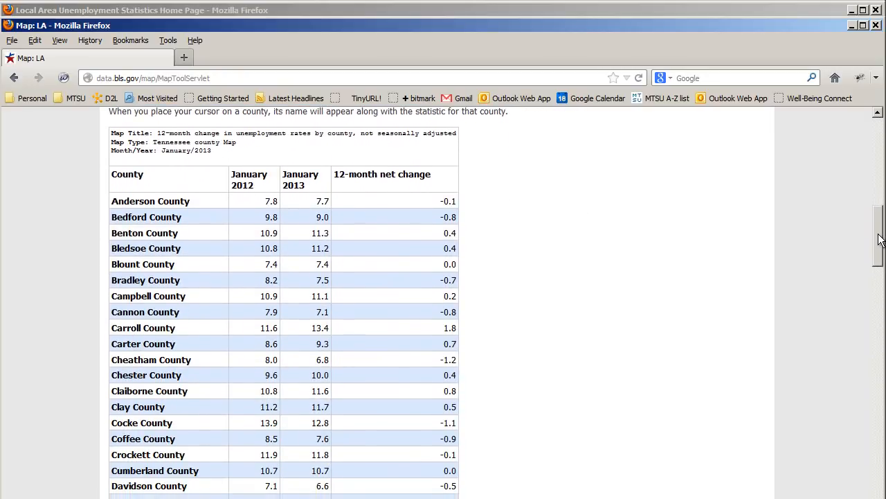
double_click(118, 201)
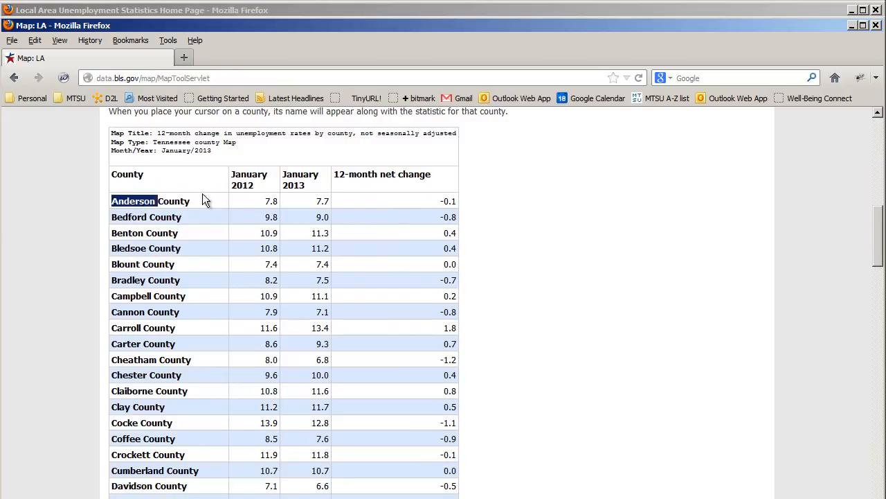
drag(431, 194, 459, 302)
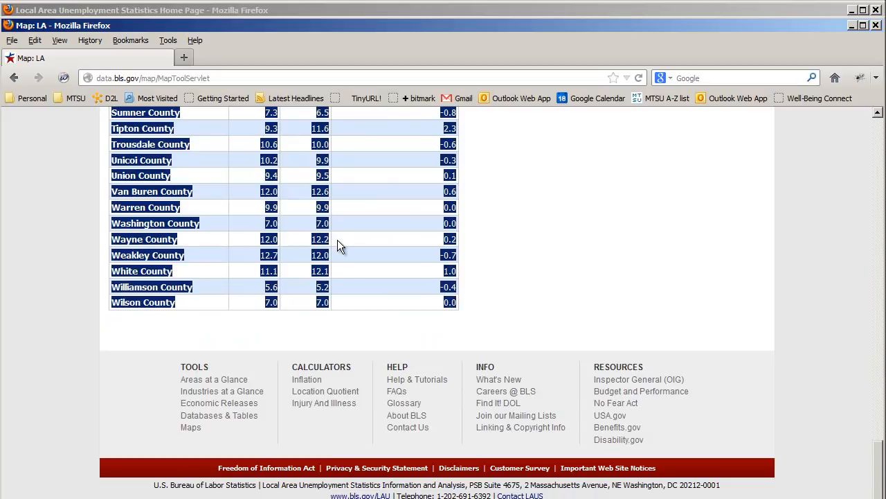
right_click(337, 240)
click(368, 251)
Switch to Excel, paste the copied county data into Sheet2 as plain text, and autofit columns A to E
key(alt+Tab)
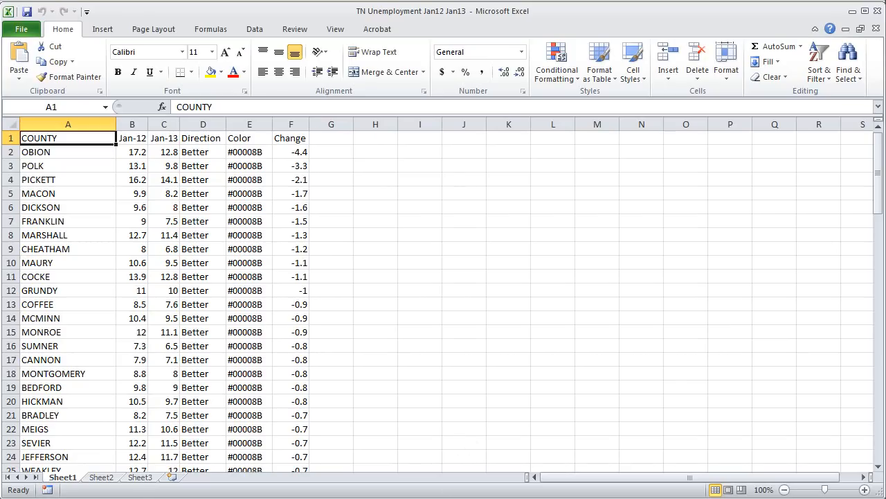
click(111, 478)
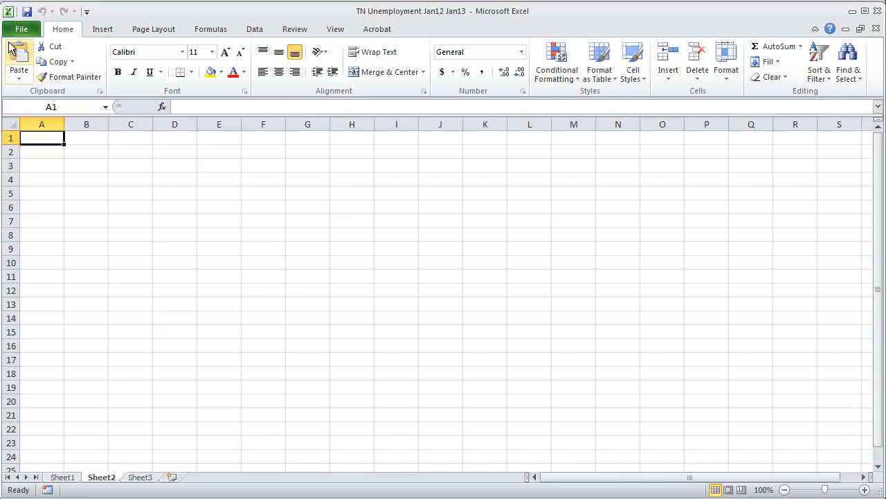
right_click(45, 137)
click(93, 211)
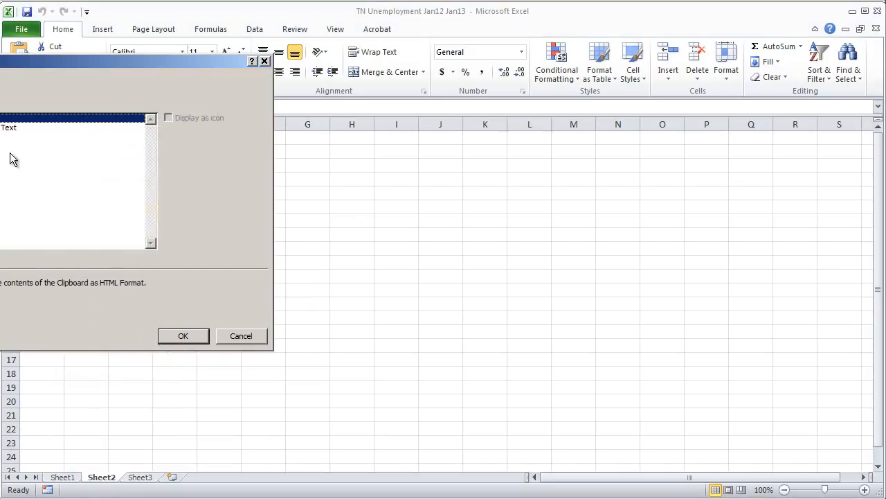
click(2, 136)
drag(100, 58, 230, 51)
click(312, 329)
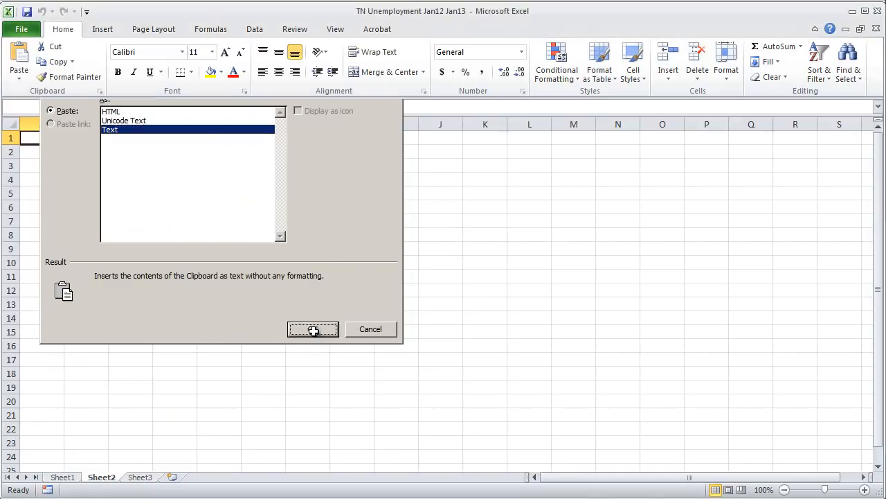
drag(36, 123, 208, 123)
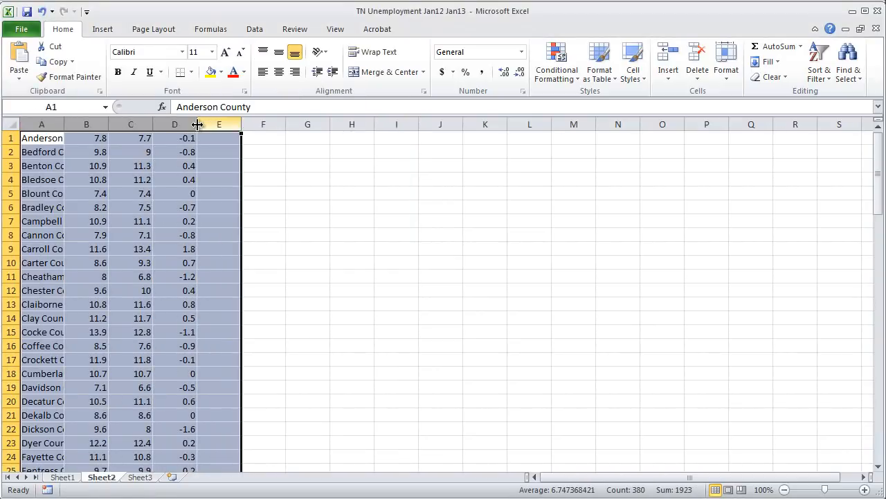
double_click(197, 124)
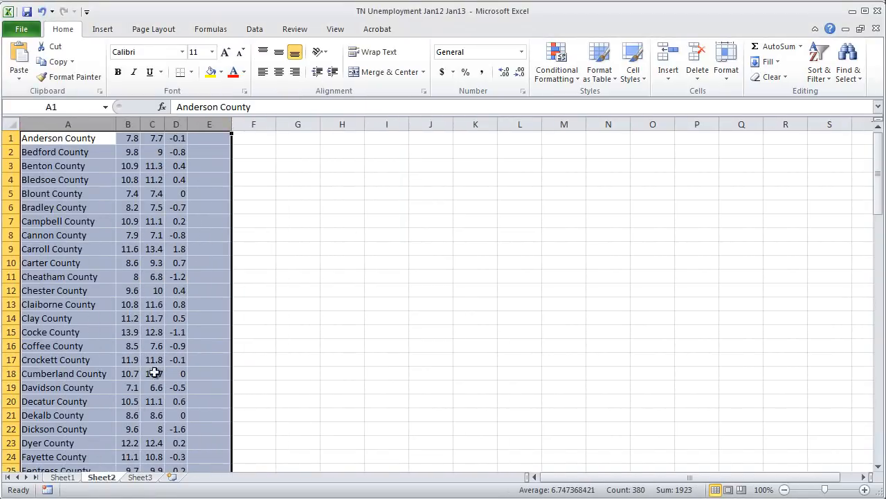
Delete Sheet2 with the pasted data and return to Sheet1
right_click(115, 478)
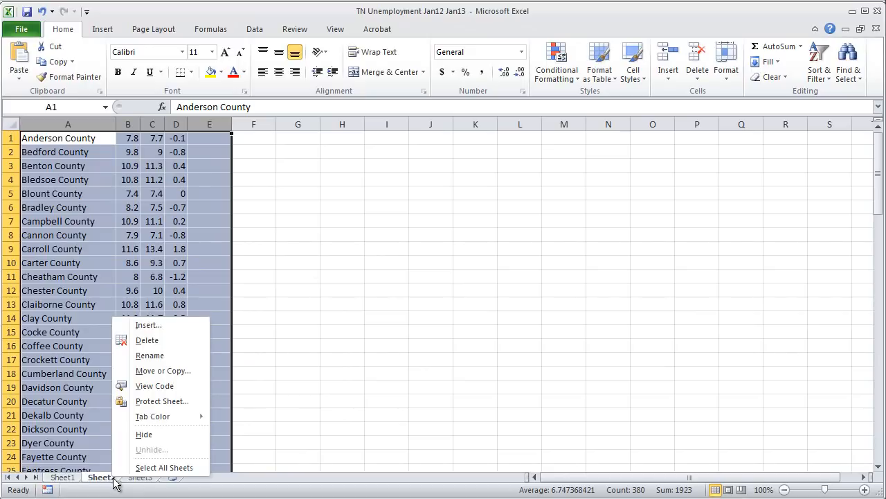
click(160, 340)
click(368, 343)
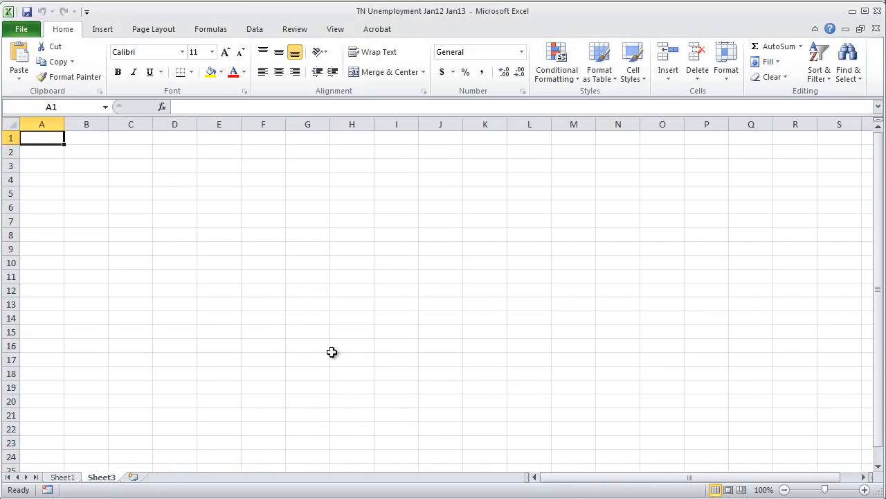
click(71, 480)
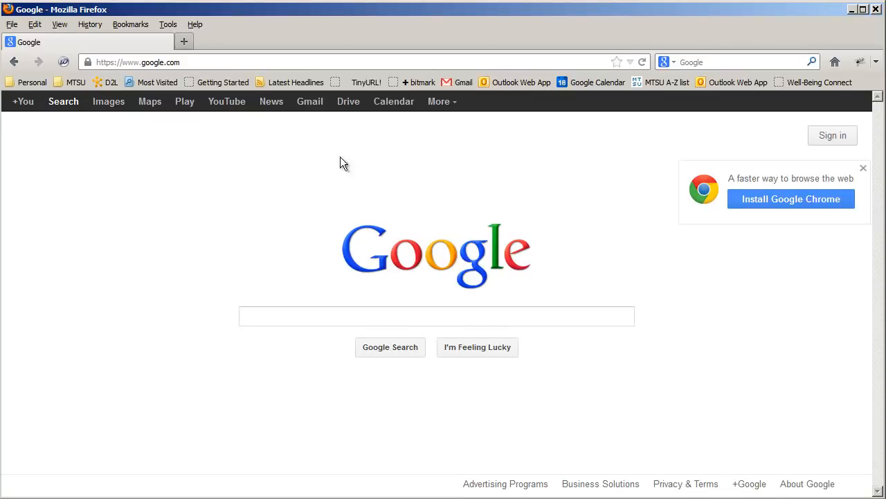
Go to drive.google.com in Firefox and sign in with the prefilled account credentials
click(258, 60)
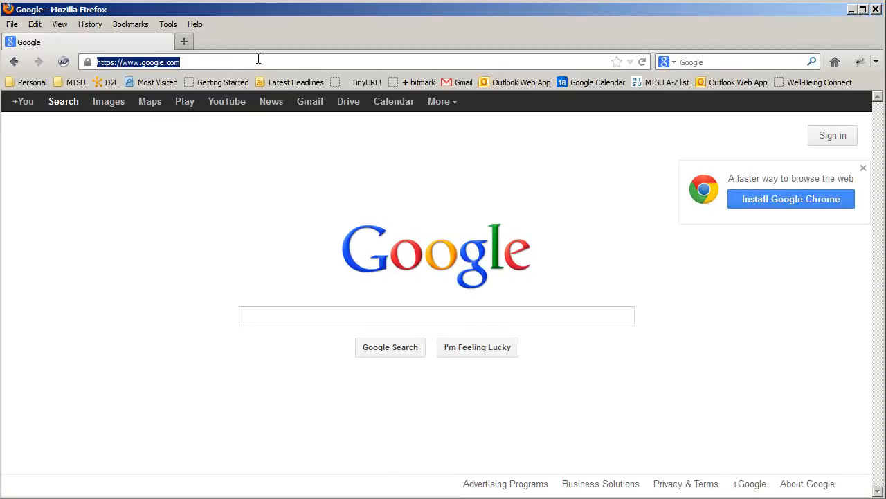
text(drive.google.)
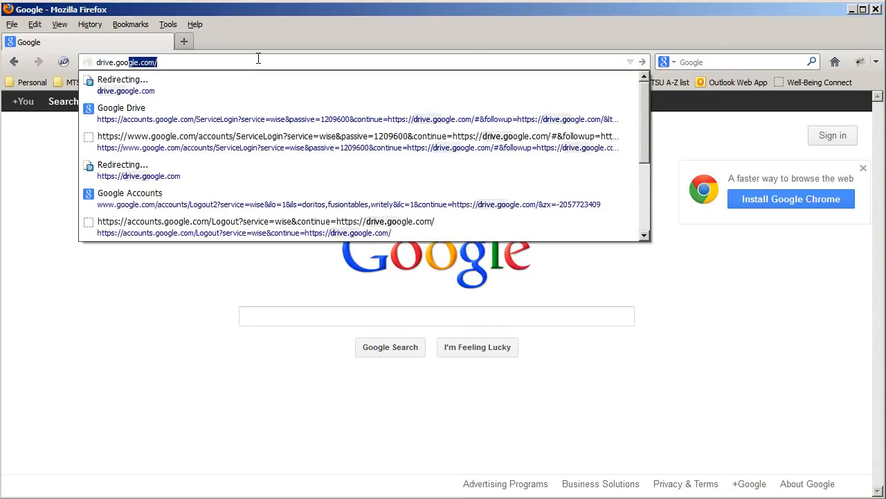
text(com/)
key(Return)
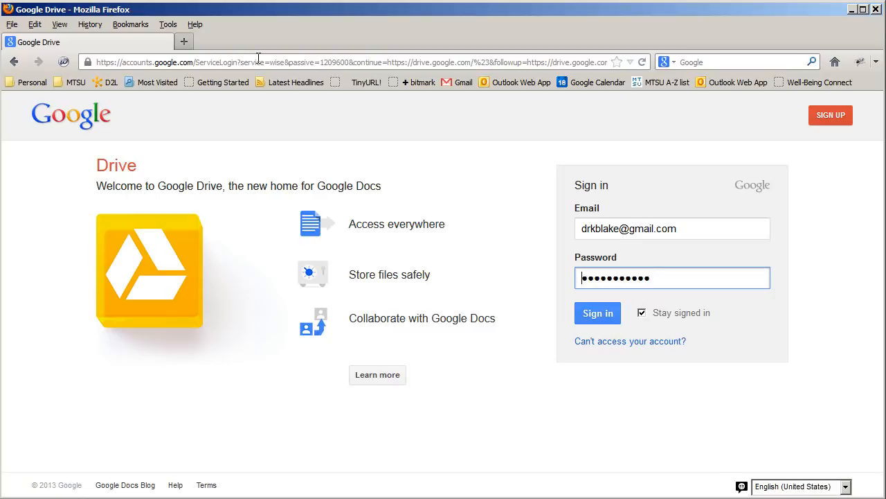
click(599, 320)
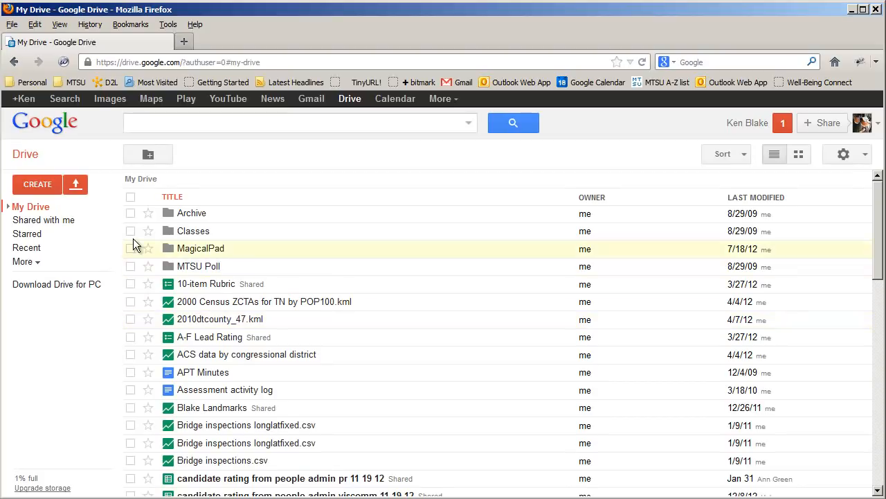
Connect the Fusion Tables (experimental) app to Google Drive and keep it as the default app for files it can open
click(39, 191)
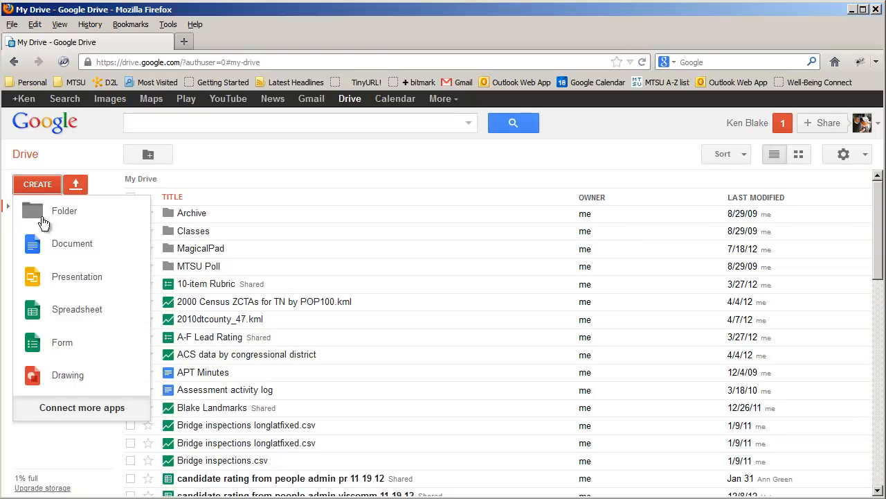
click(82, 407)
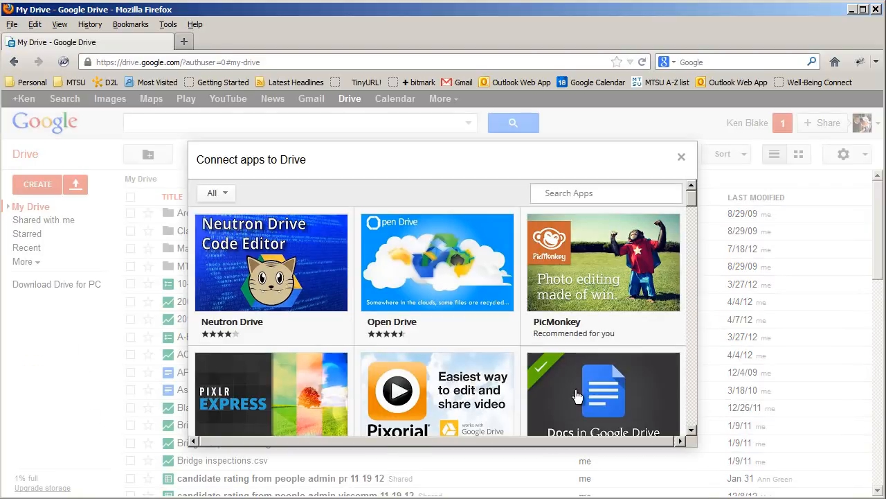
click(692, 429)
drag(692, 428, 691, 428)
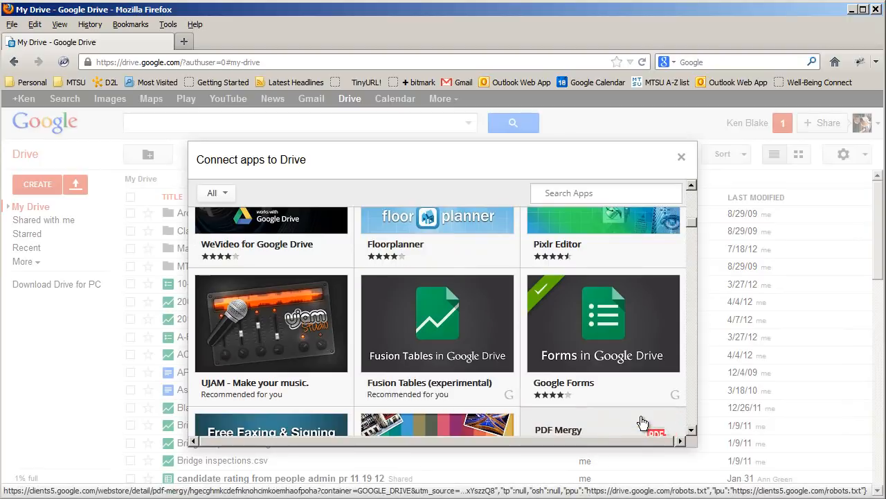
mouse_move(442, 349)
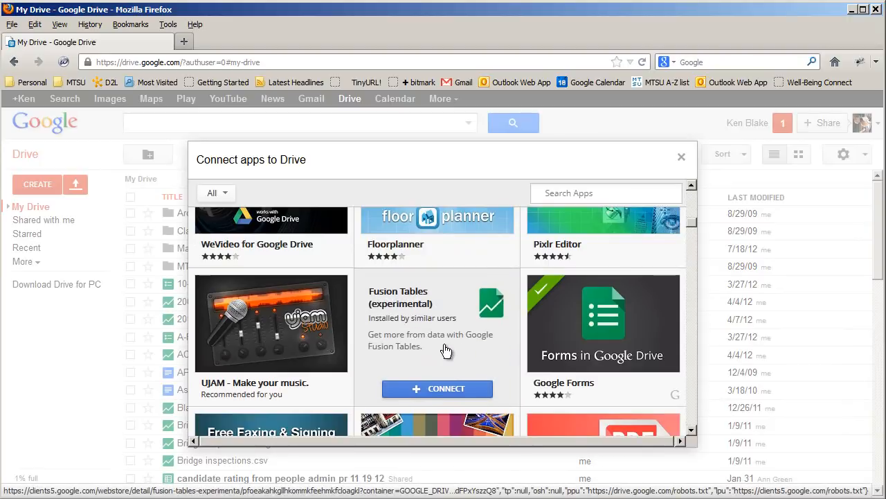
click(446, 390)
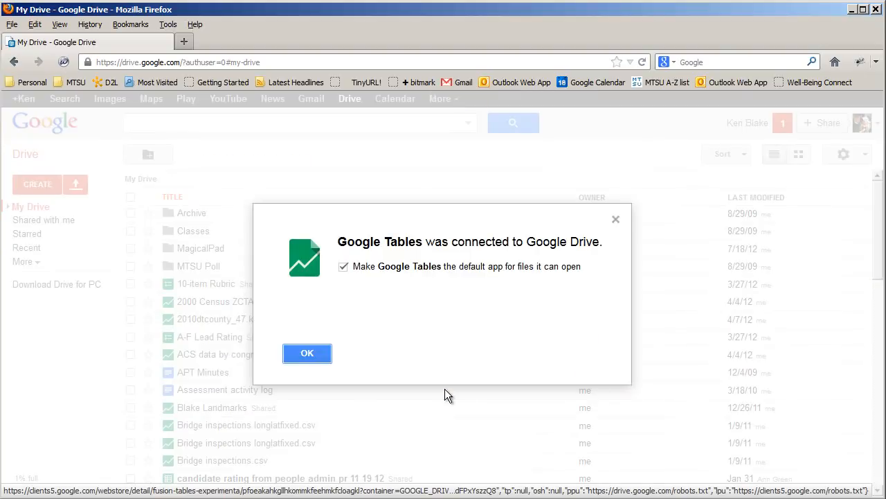
click(312, 355)
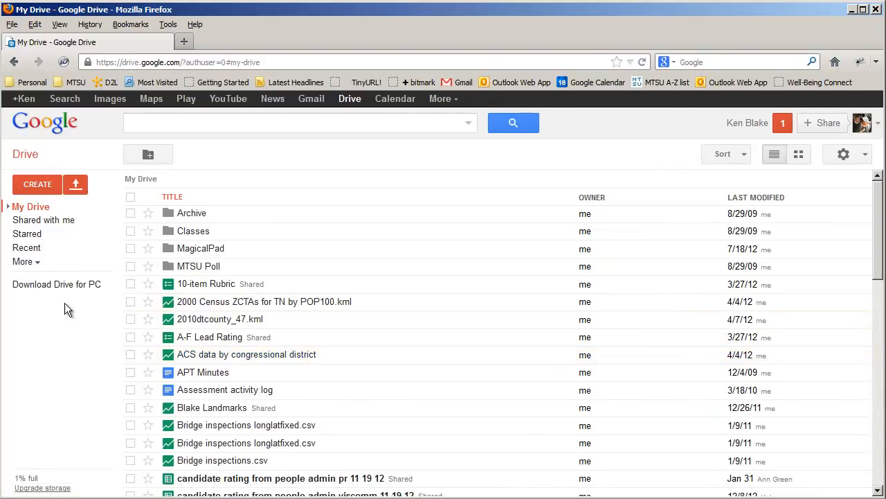
Create a new Fusion Table and choose the file Tennessee County borders from Removable Disk (E:) for import
click(38, 184)
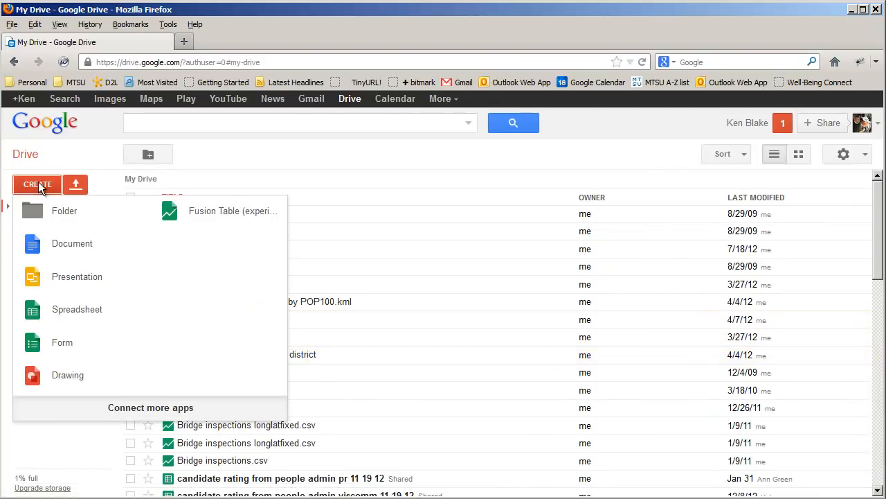
click(198, 218)
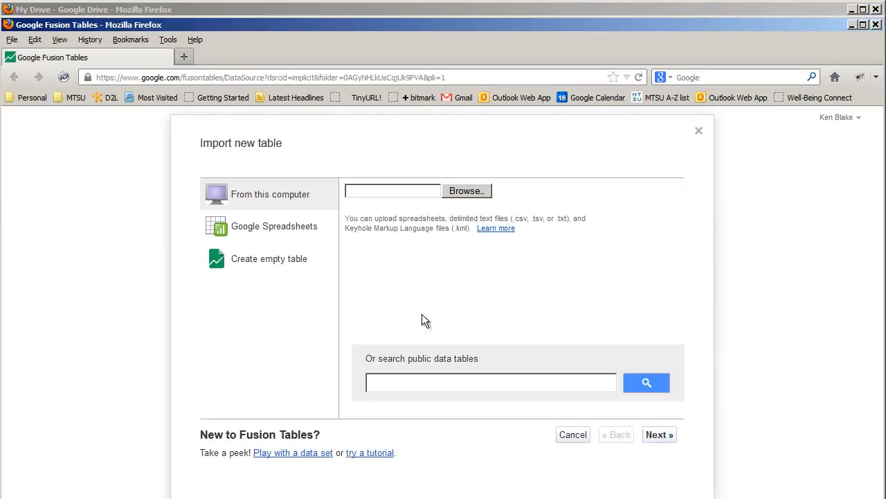
click(478, 191)
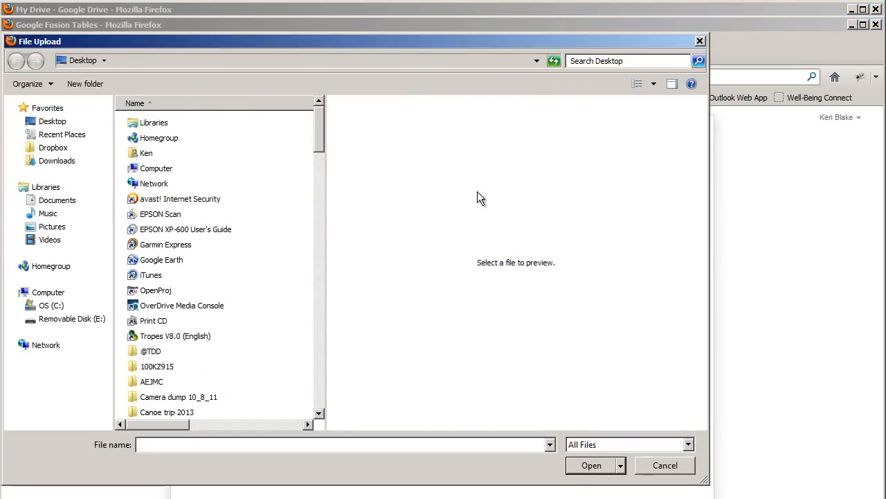
click(69, 320)
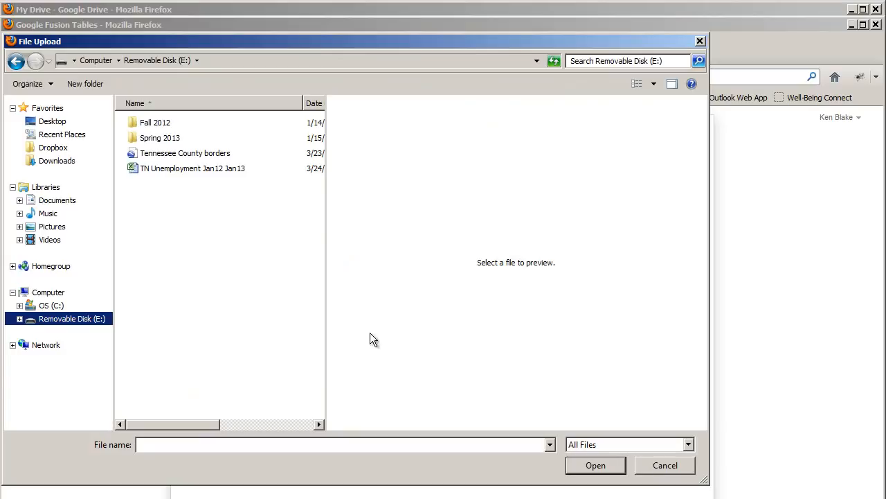
click(171, 159)
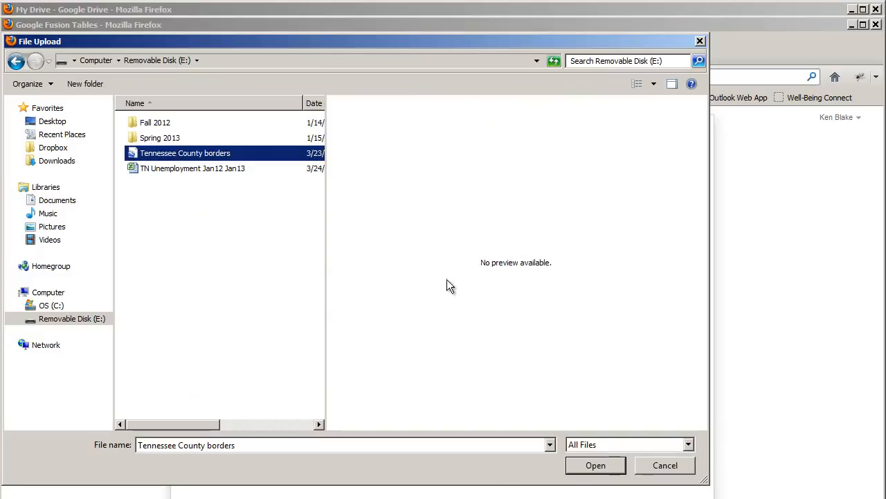
click(597, 466)
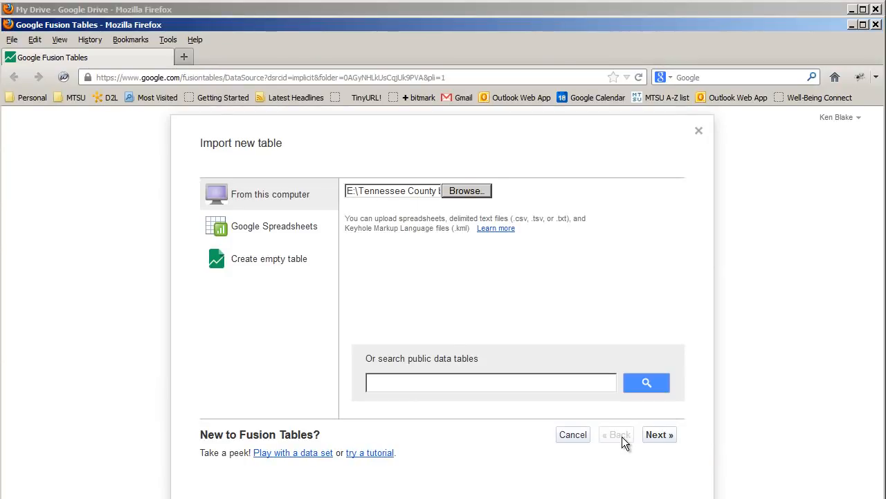
Finish importing Tennessee County borders with column names in row 1, and show its map of geometry
click(657, 435)
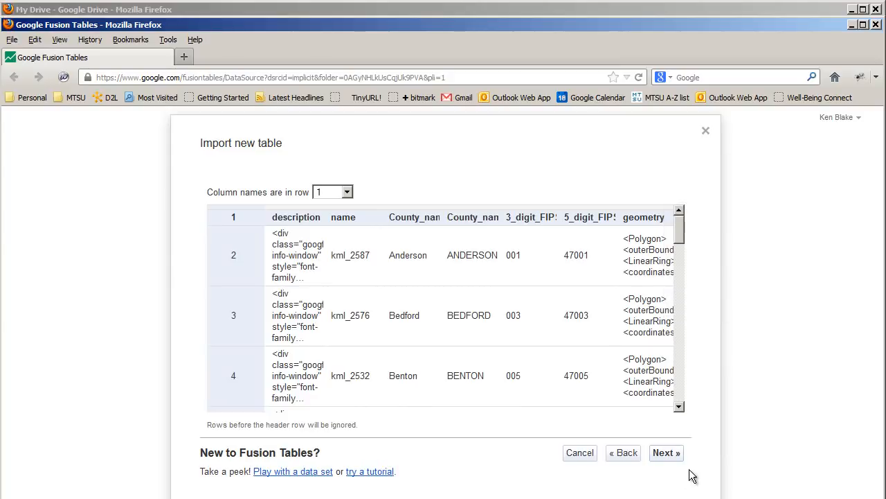
click(666, 453)
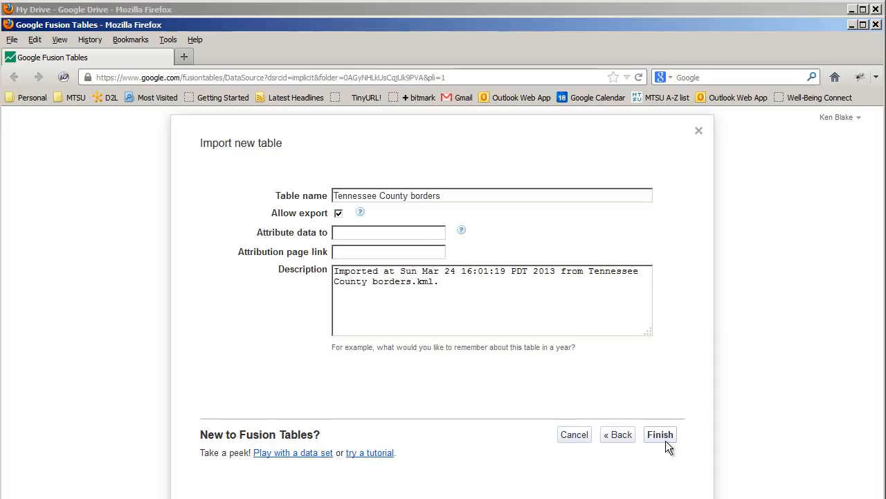
click(666, 435)
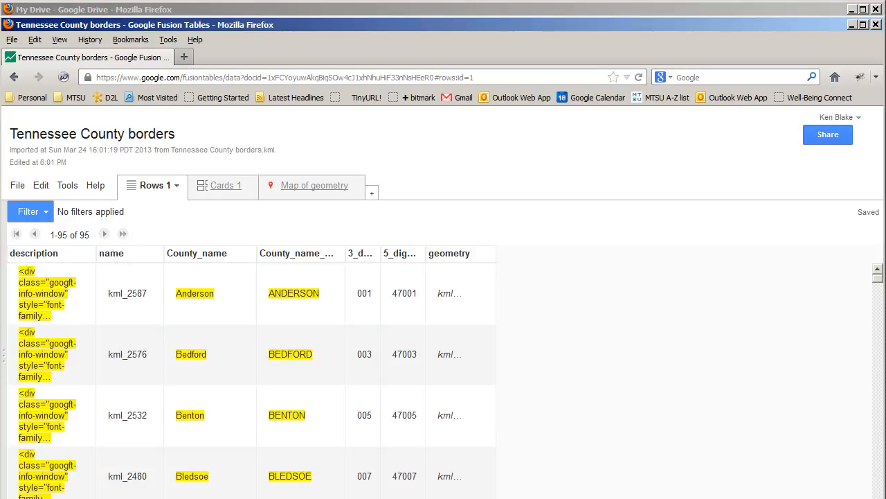
click(308, 191)
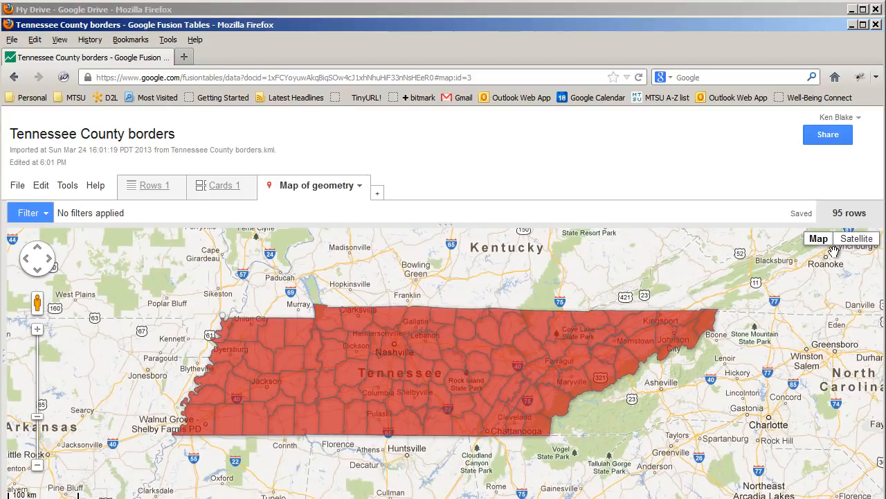
Close the borders table window and create another Fusion Table from the file TN Unemployment Jan12 Jan13 on Removable Disk (E:)
click(876, 24)
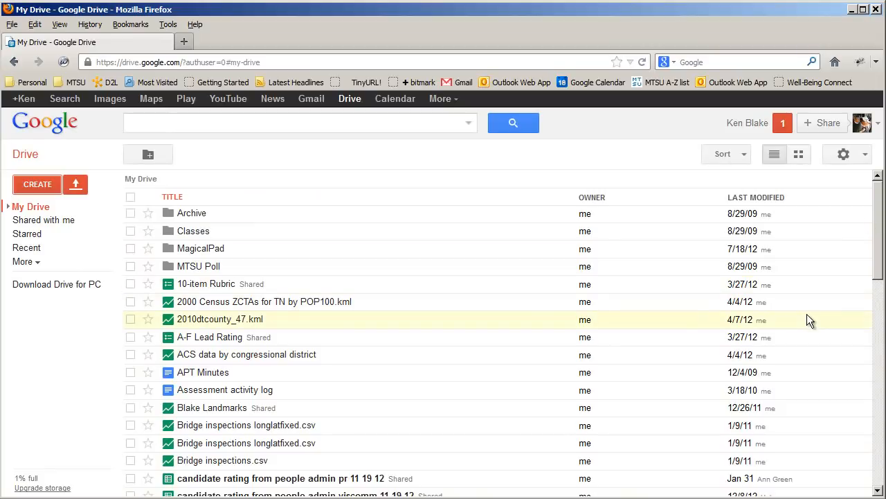
click(51, 185)
click(234, 213)
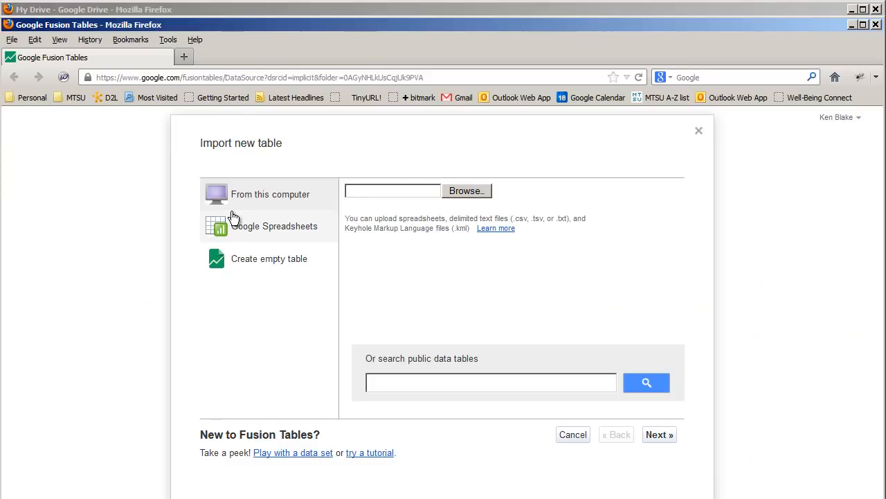
double_click(259, 23)
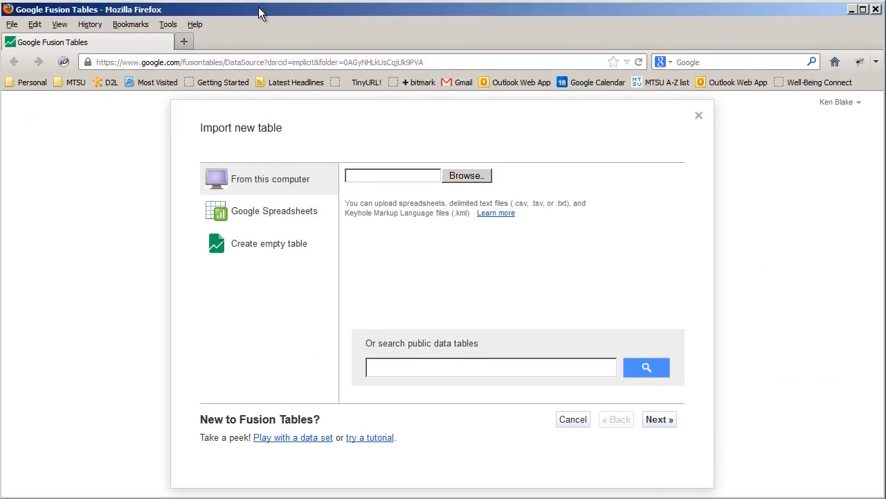
click(467, 176)
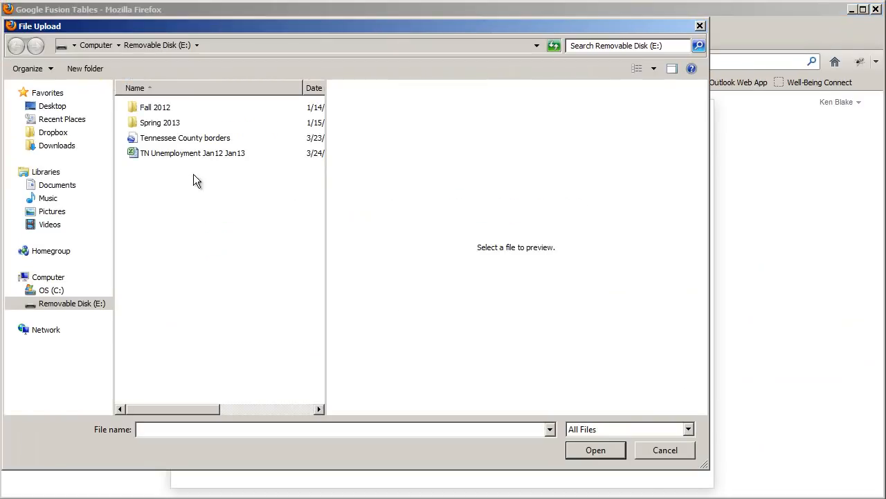
click(148, 155)
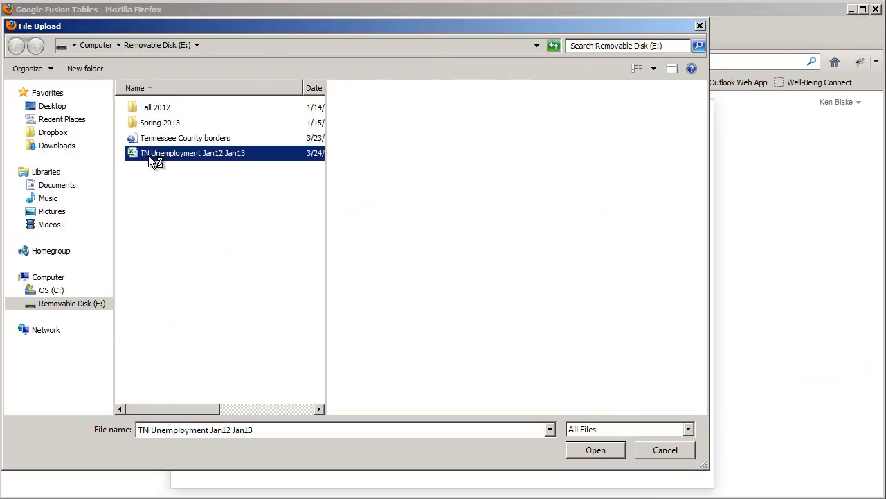
click(592, 450)
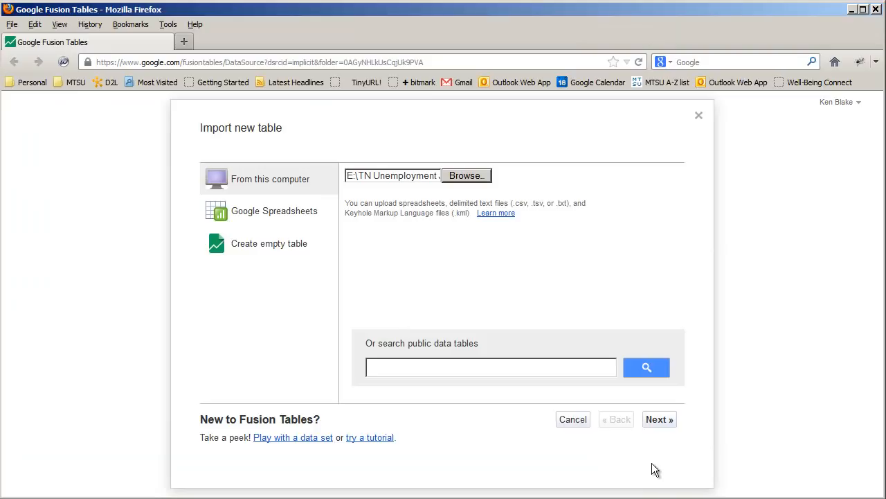
Finish importing TN Unemployment Jan12 Jan13 with column names in row 1 and the suggested table name
click(655, 420)
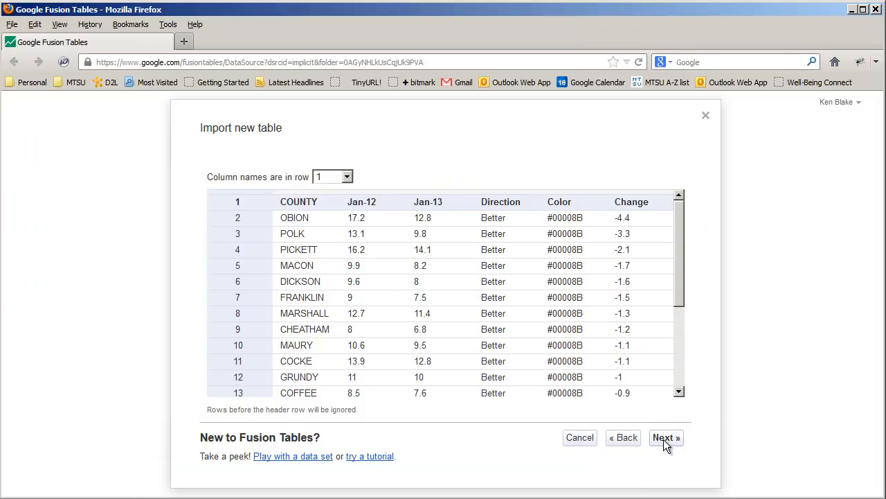
click(663, 439)
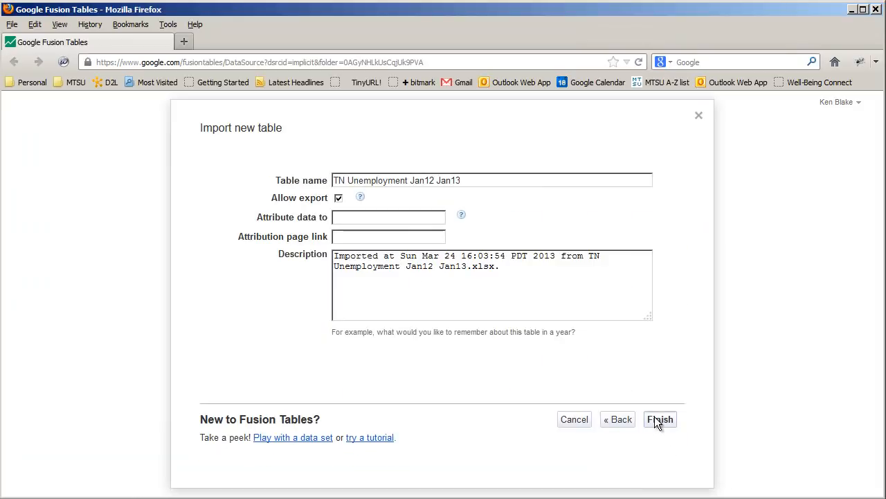
click(654, 418)
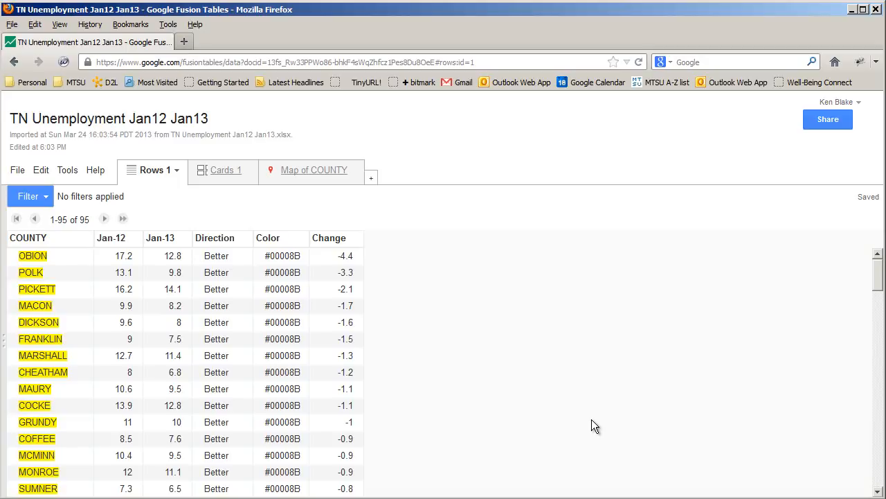
Start merging the unemployment table with the Tennessee County borders table
click(18, 173)
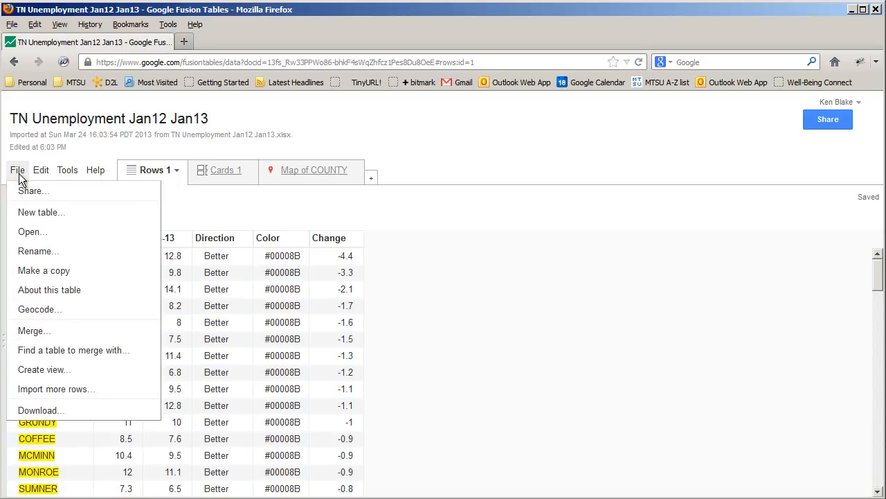
click(31, 331)
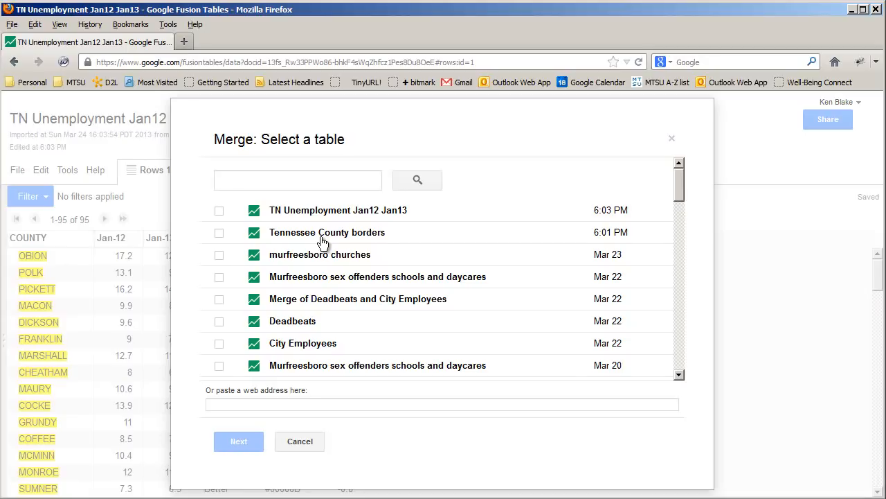
click(219, 236)
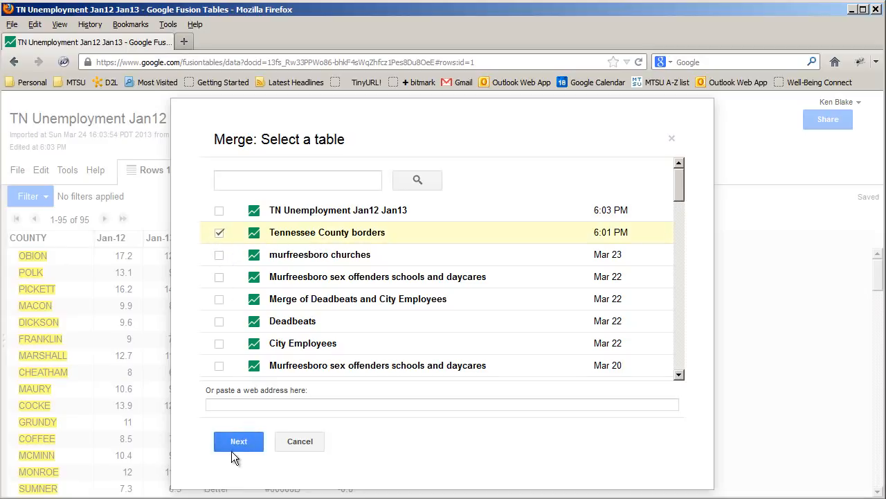
click(239, 442)
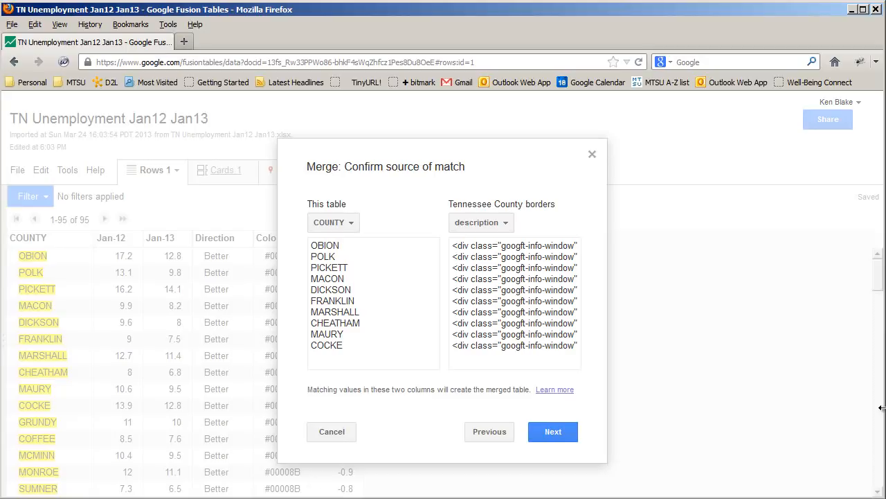
Set the merge to match COUNTY in this table with County_name_allcaps in Tennessee County borders
click(355, 231)
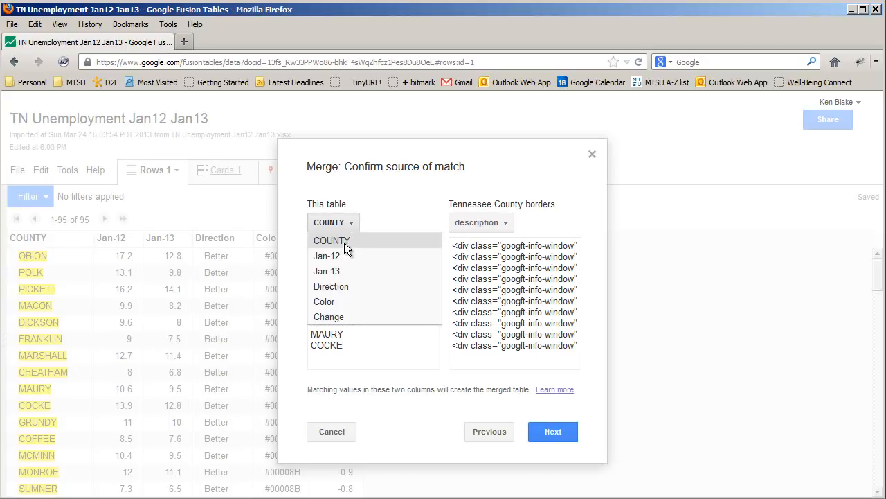
click(344, 244)
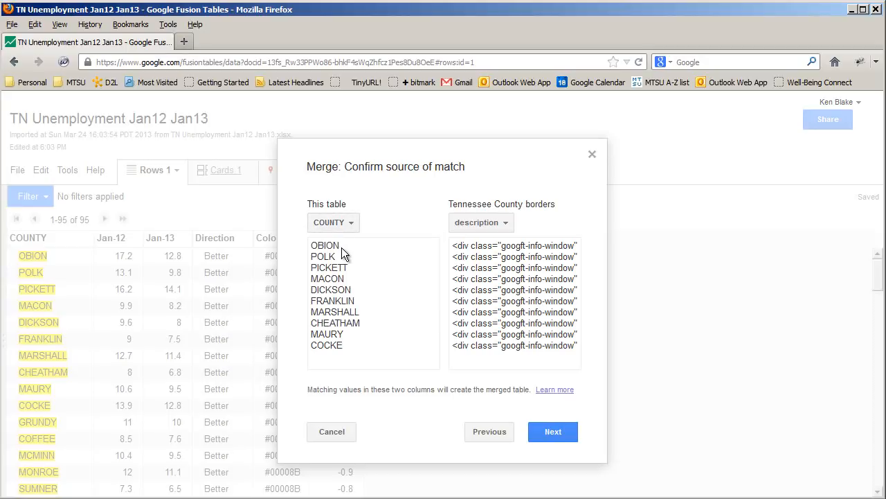
click(508, 227)
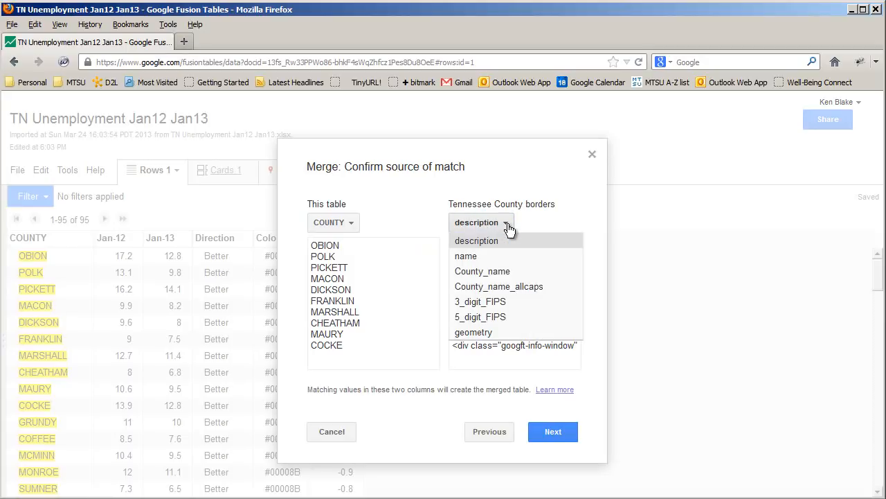
click(526, 294)
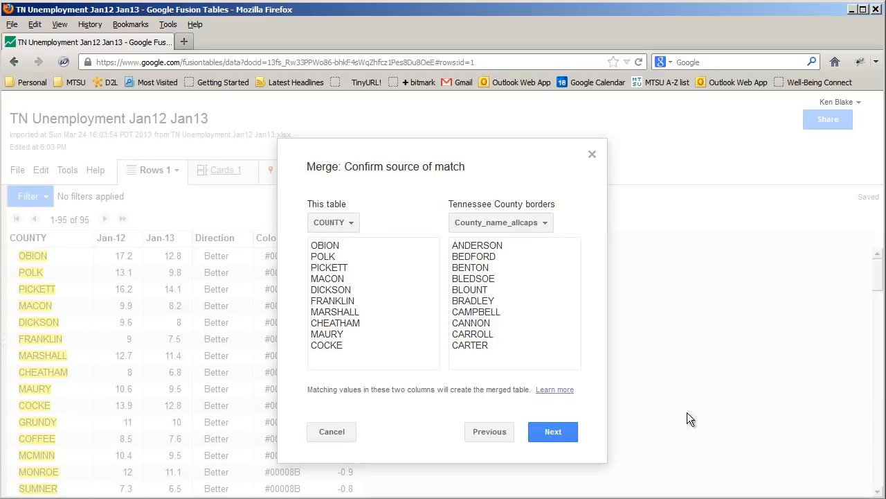
Merge the two tables with all columns kept and open the merged table
click(565, 431)
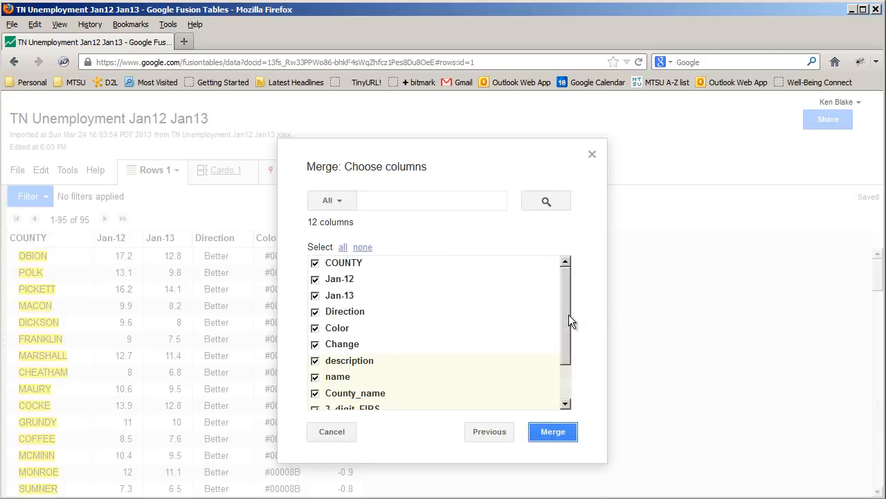
mouse_move(566, 316)
mouse_down()
mouse_move(567, 381)
mouse_move(564, 305)
mouse_up()
mouse_move(564, 299)
mouse_down()
mouse_move(567, 333)
mouse_move(573, 303)
mouse_up()
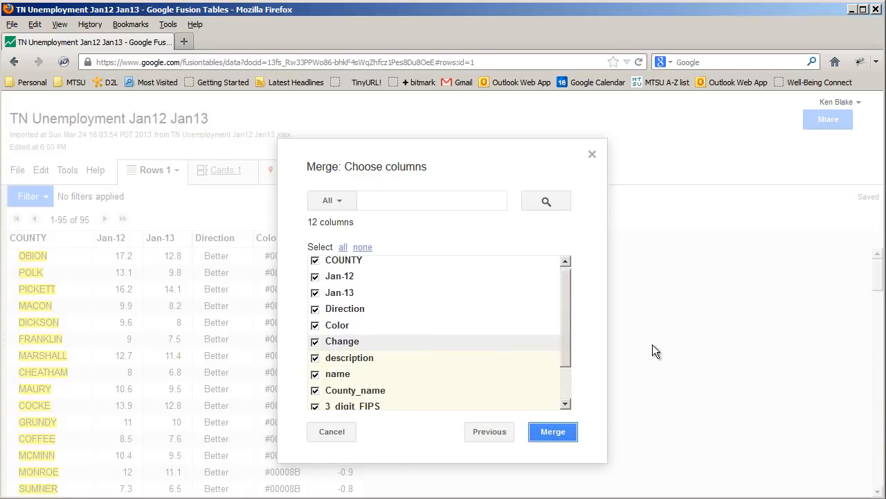
click(564, 435)
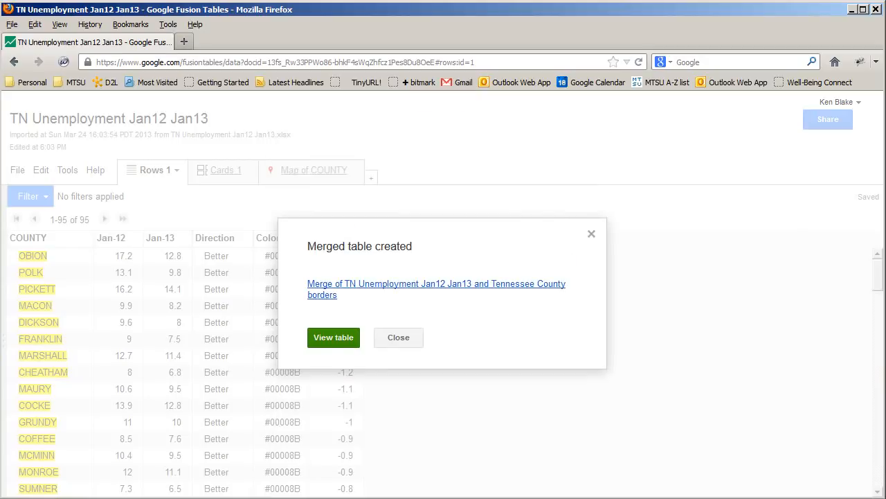
click(332, 339)
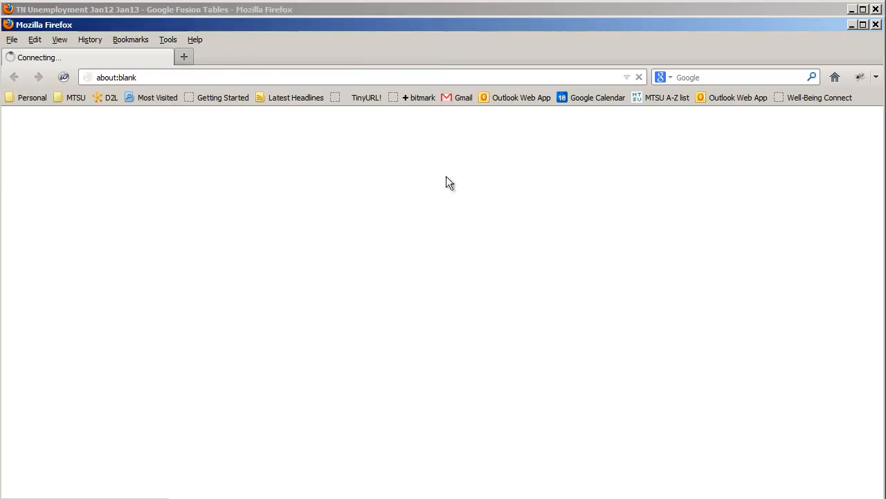
drag(432, 25, 433, 11)
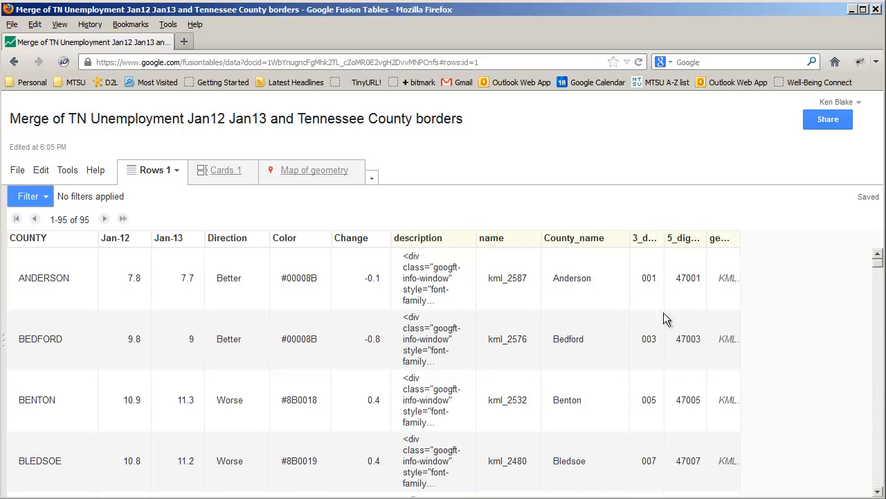
Show the merged table's county map and check the info window for Rutherford County
click(316, 173)
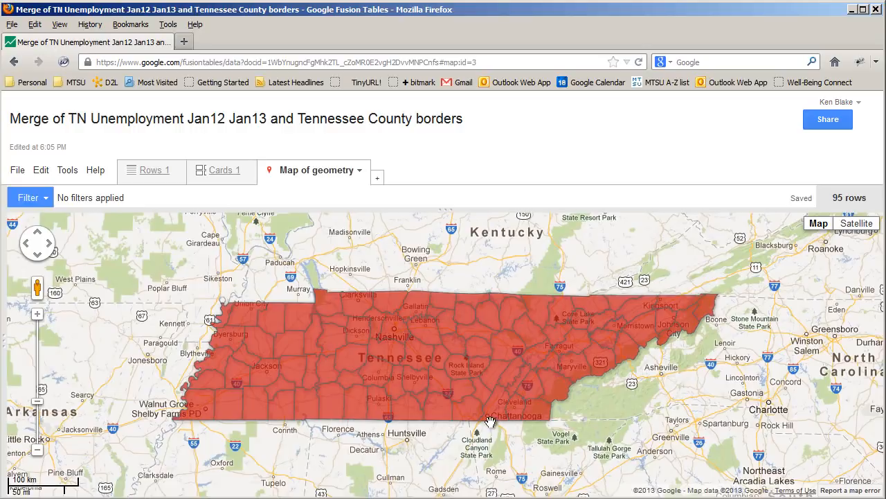
click(419, 363)
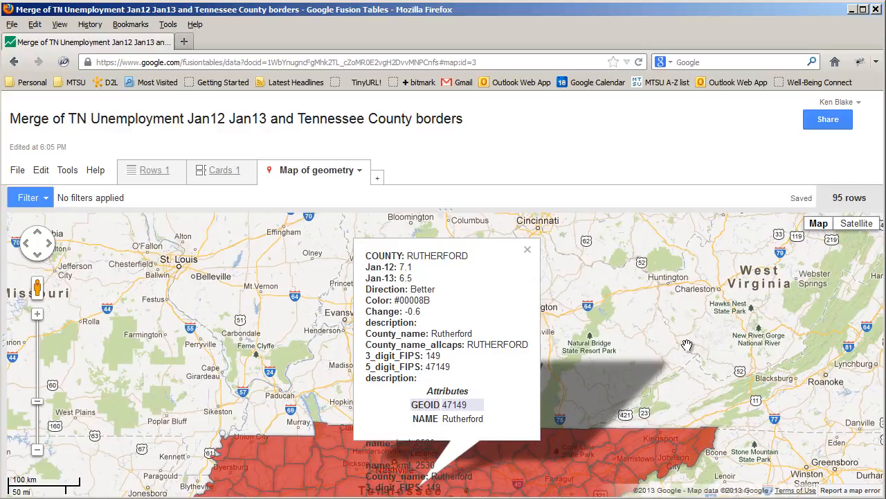
click(527, 249)
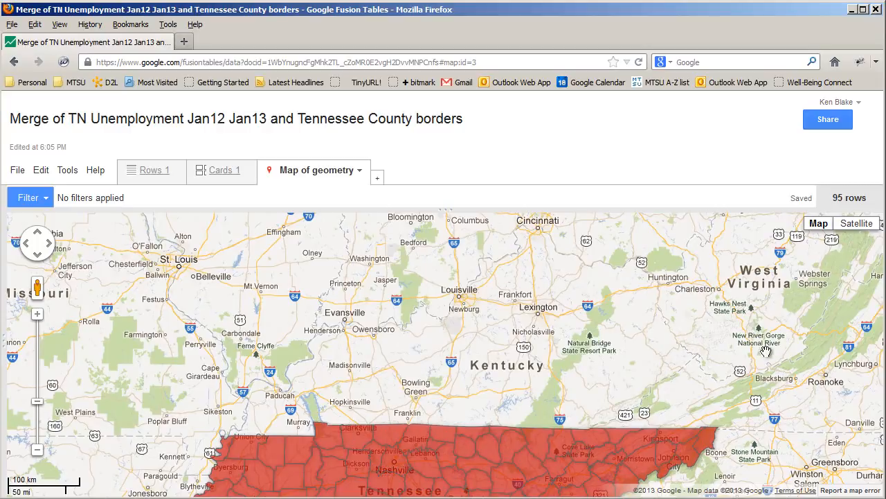
scroll(755, 336, down, 1)
scroll(755, 336, up, 1)
drag(593, 396, 595, 262)
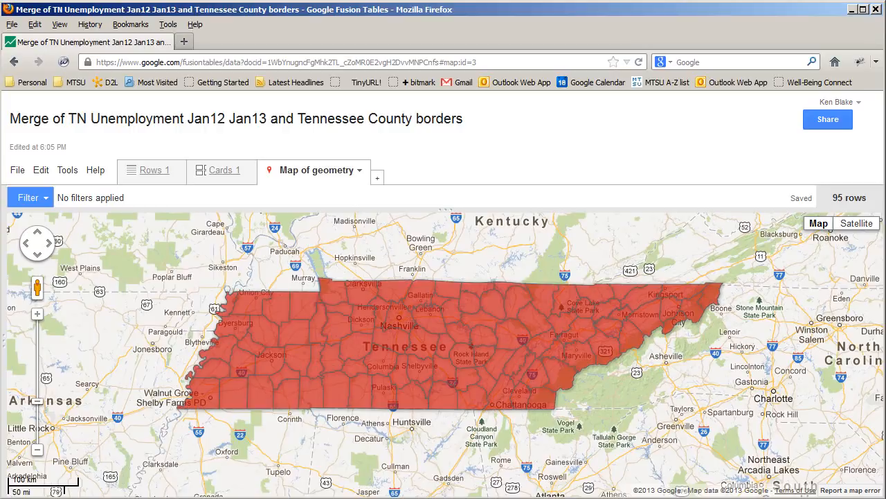
Set the map's polygon fill color to use the values in the Color column and save the style
click(67, 175)
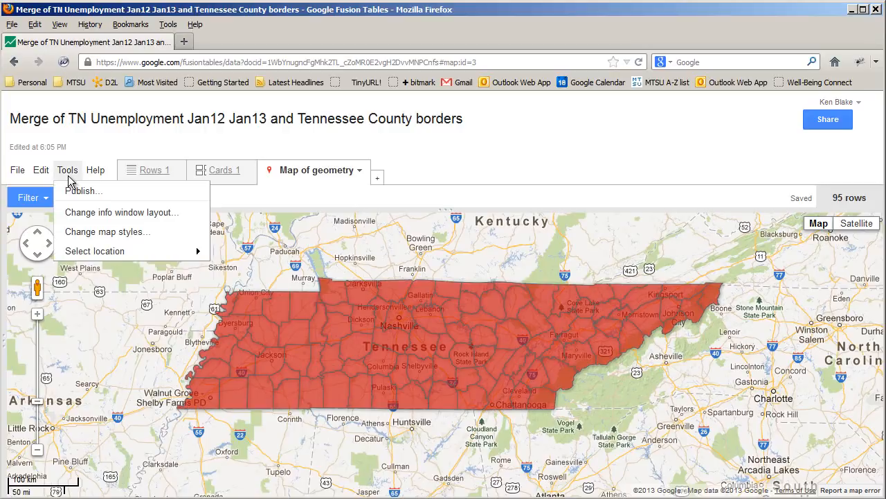
click(82, 234)
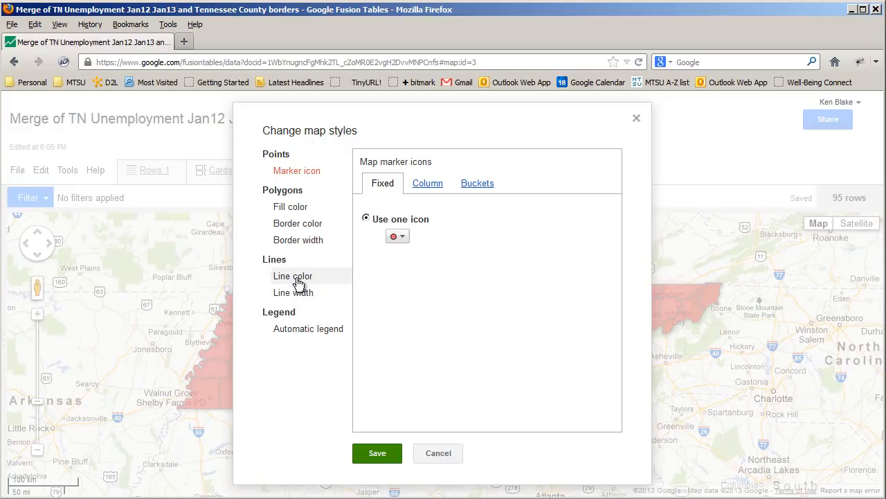
click(296, 215)
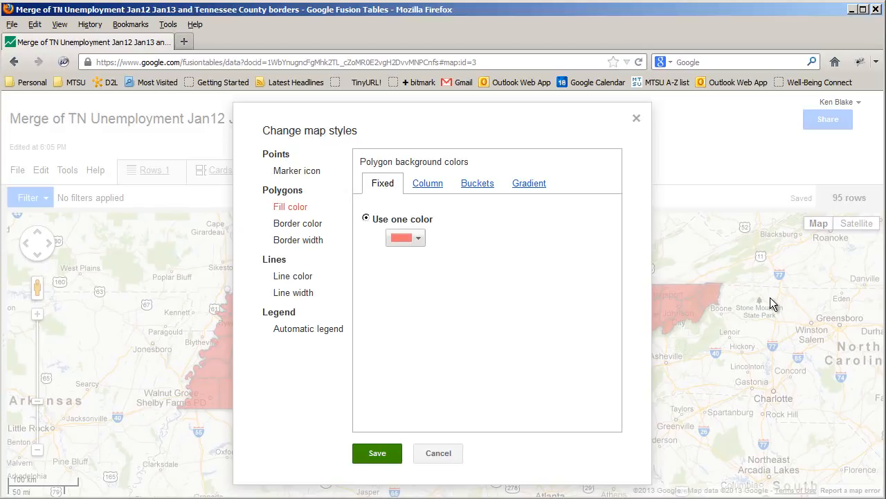
click(428, 186)
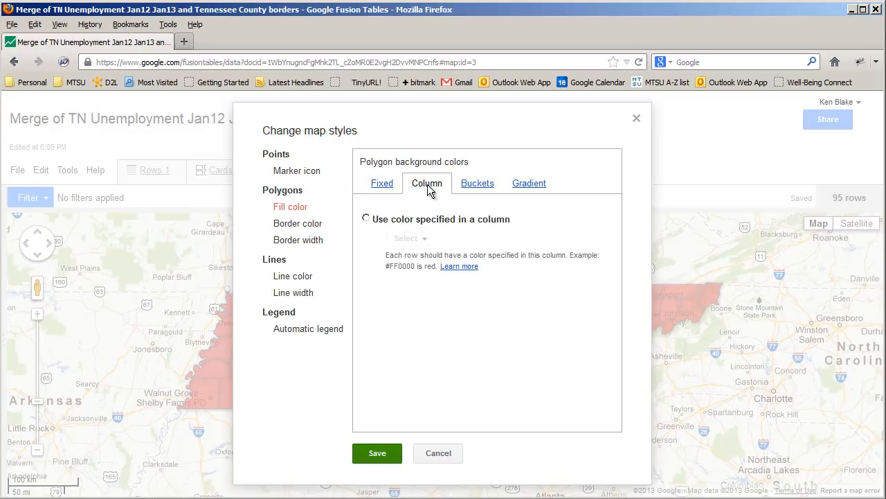
click(366, 219)
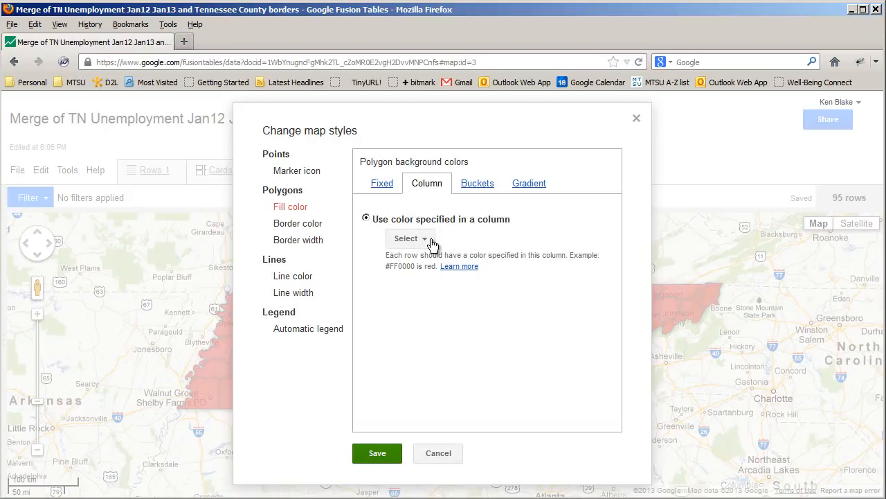
click(431, 241)
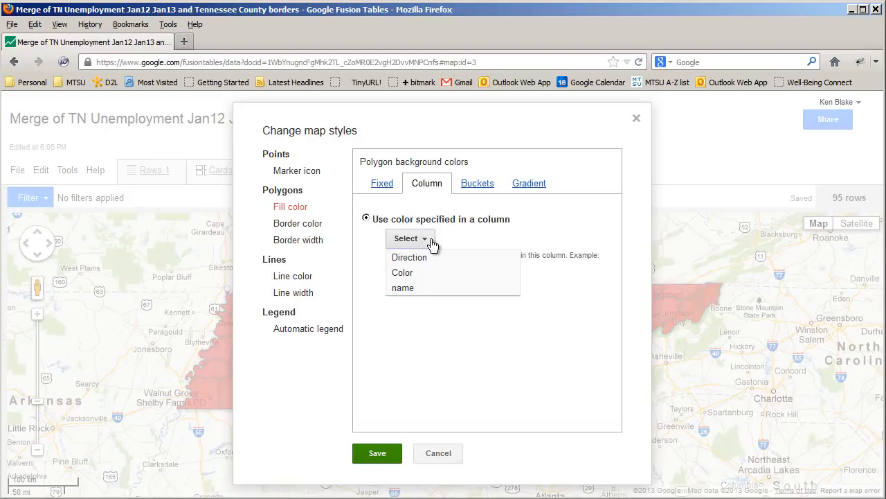
click(409, 273)
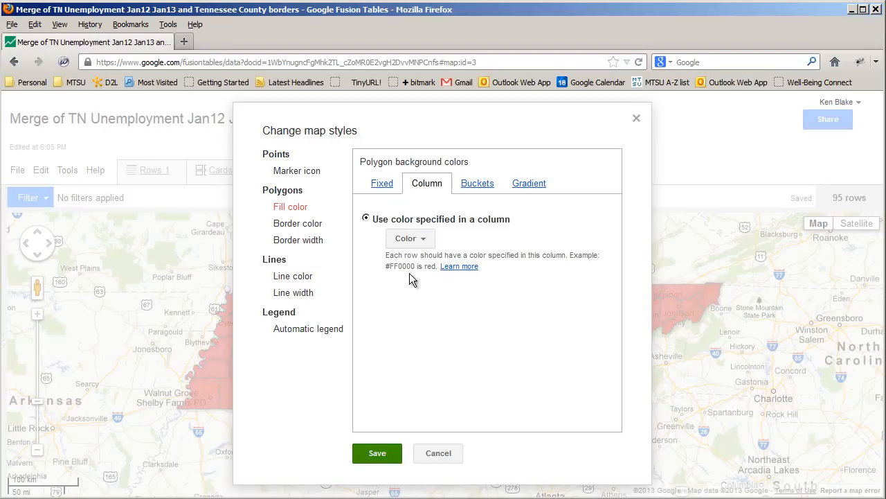
click(384, 457)
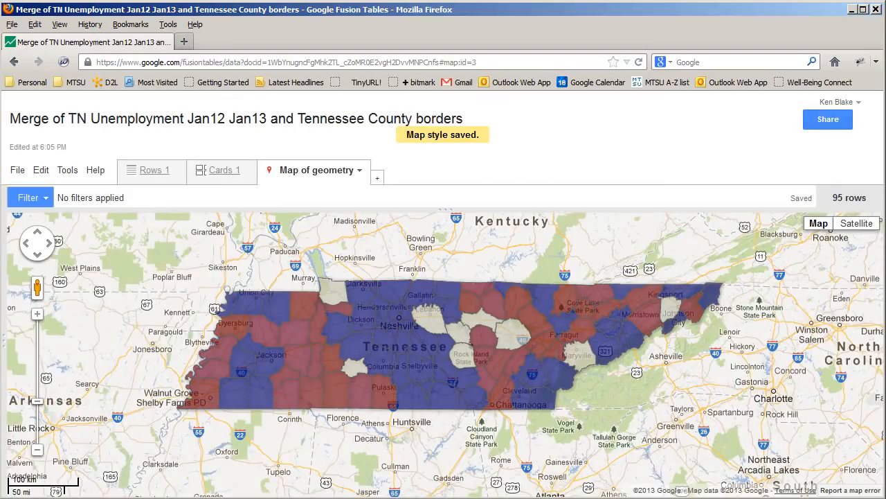
Examine the county fill colors across Tennessee, both close up and for the whole state
scroll(512, 412, up, 1)
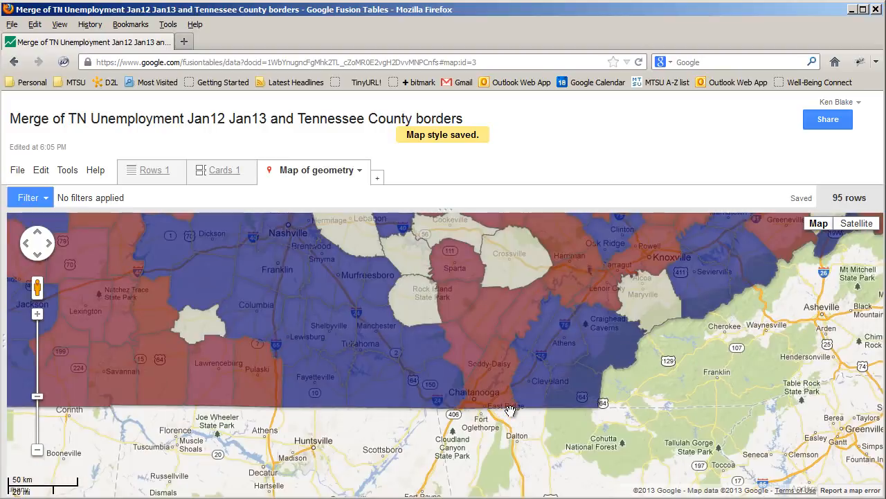
scroll(512, 412, down, 1)
scroll(479, 410, up, 1)
drag(457, 421, 637, 478)
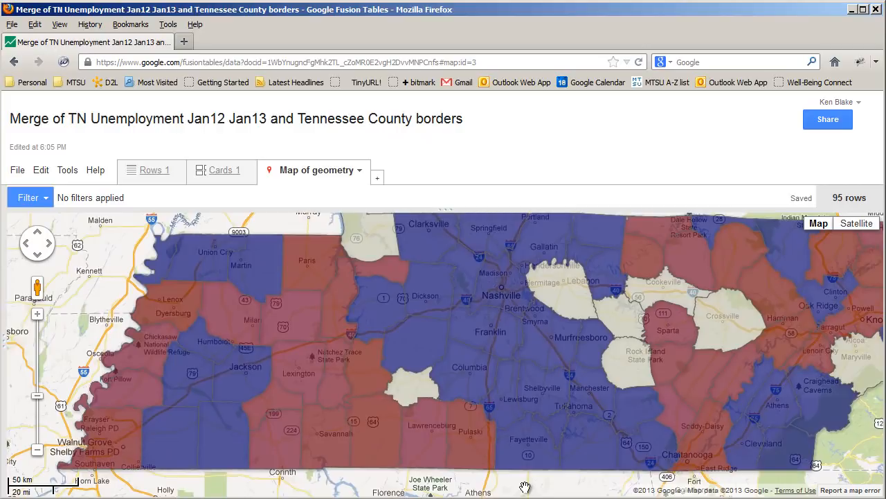
drag(633, 368, 494, 364)
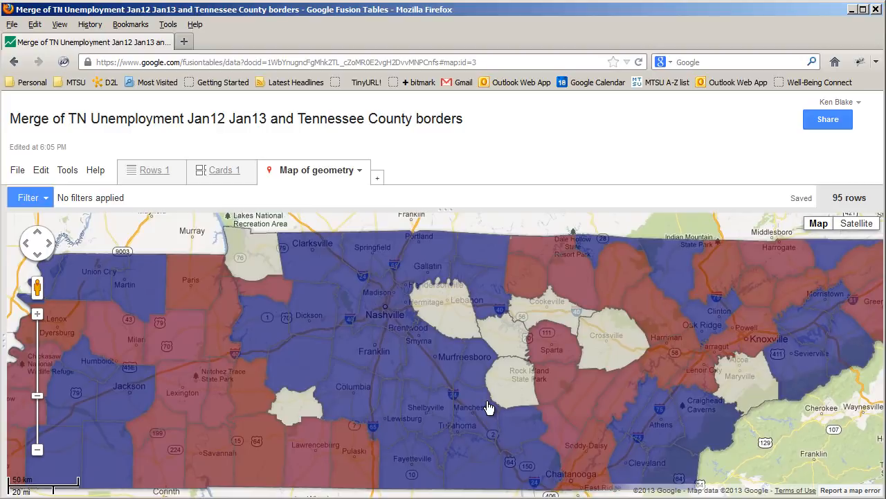
scroll(488, 408, down, 1)
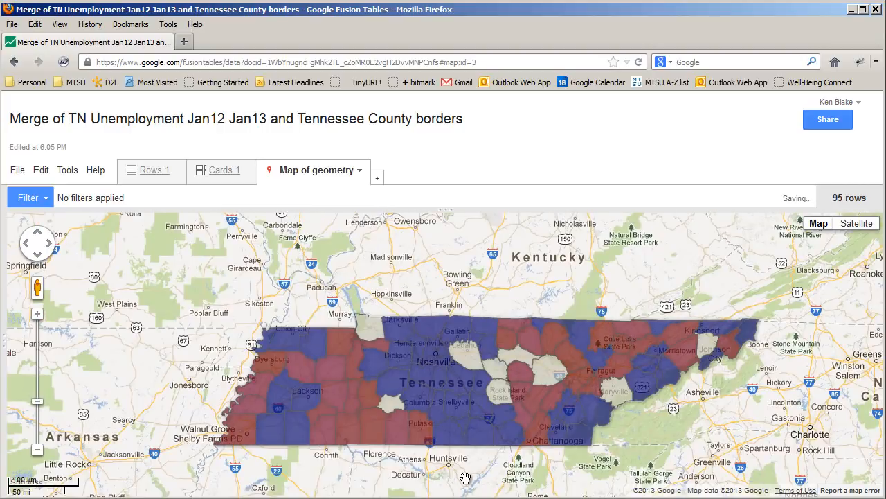
drag(467, 479, 463, 441)
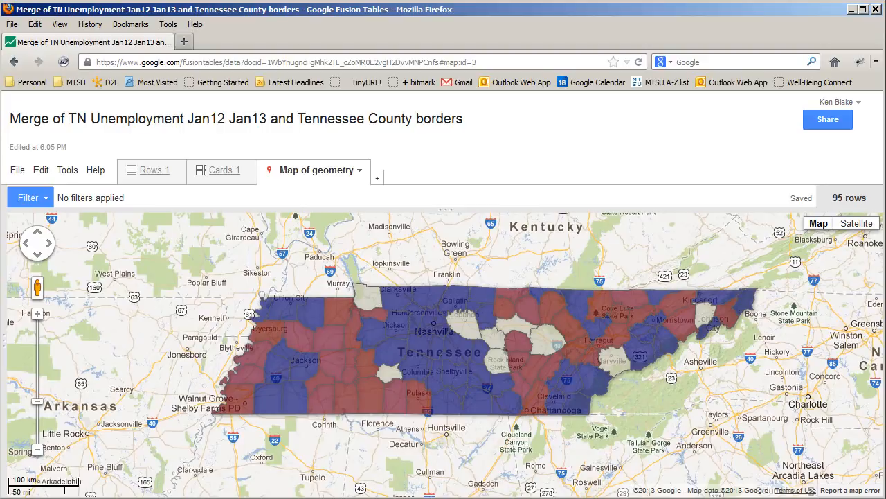
Switch the polygon fill color to a gradient based on Jan-13, using the column's own range of 5.2 to 18.1
click(68, 173)
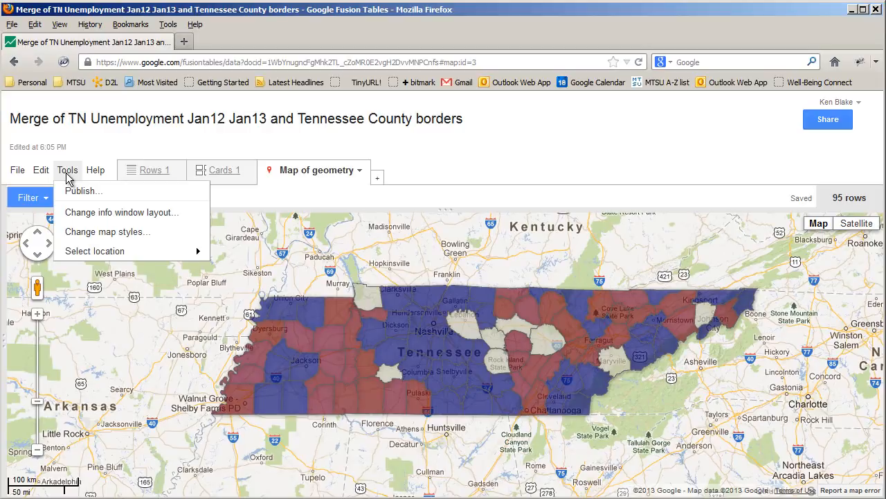
click(110, 232)
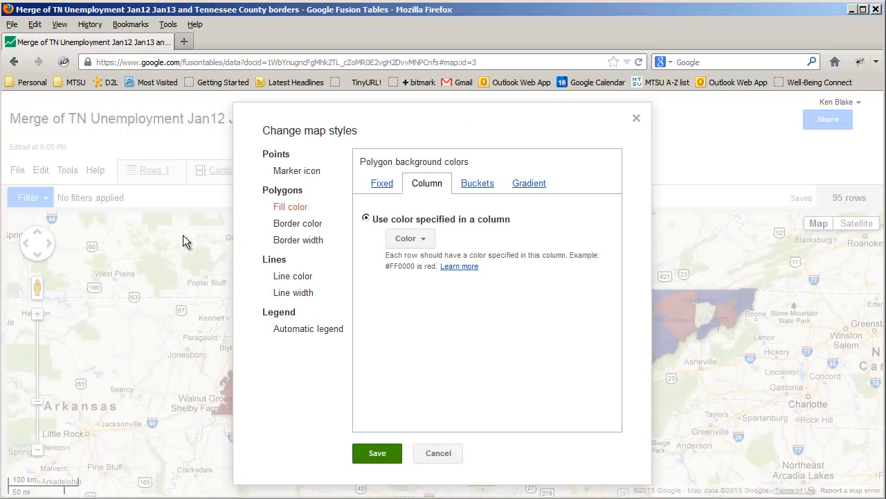
click(535, 186)
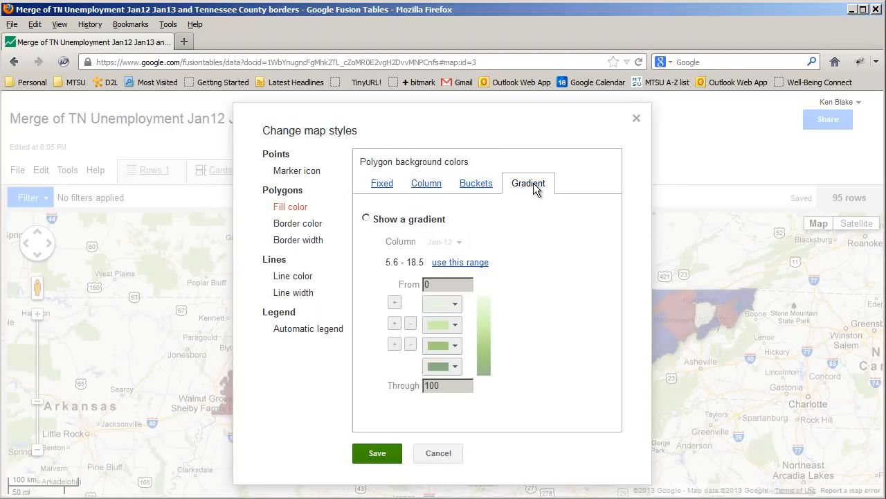
click(366, 219)
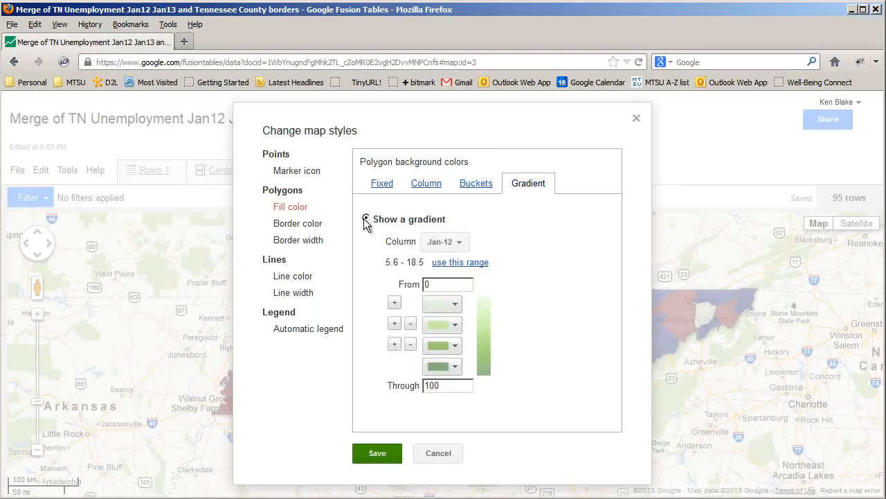
click(461, 247)
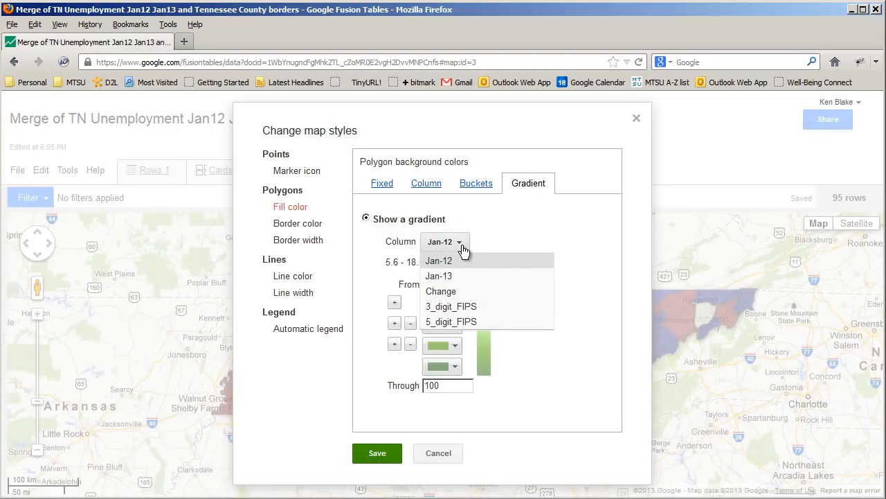
click(444, 277)
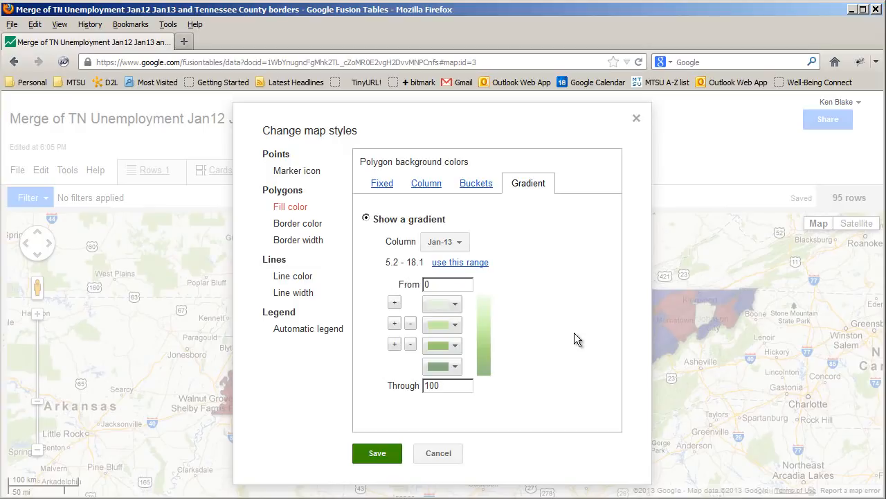
click(475, 267)
Set the four gradient colors from low to high as dark blue (073763), pale blue, pale red and dark red
click(457, 306)
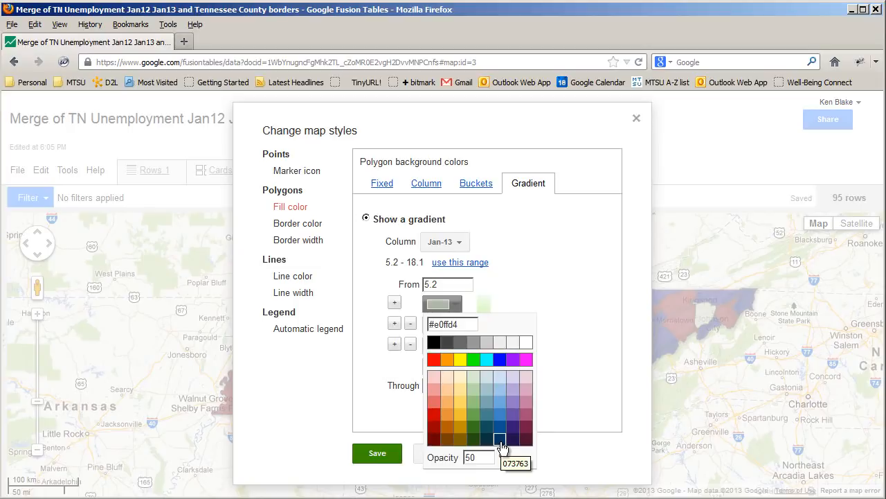
click(501, 441)
click(455, 332)
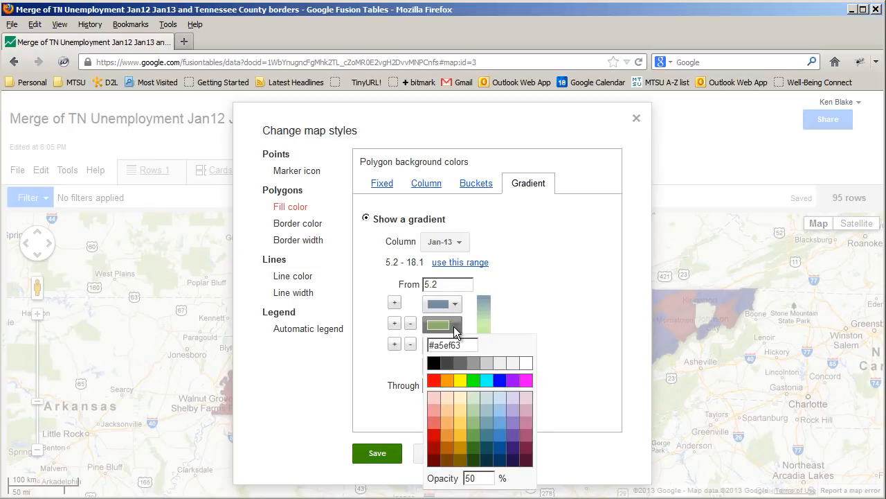
click(502, 399)
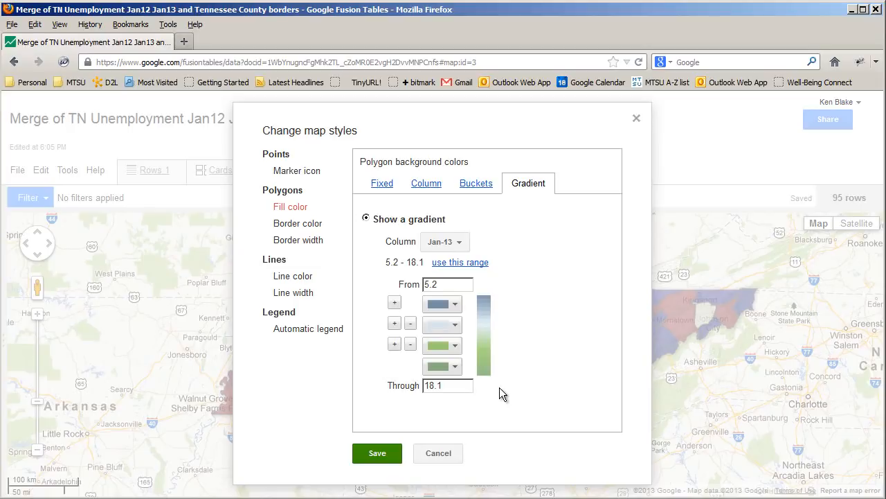
click(454, 348)
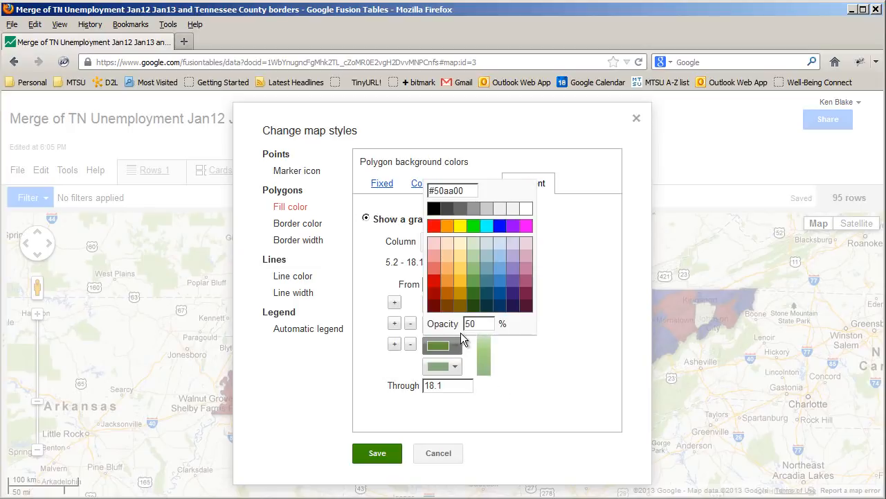
click(434, 248)
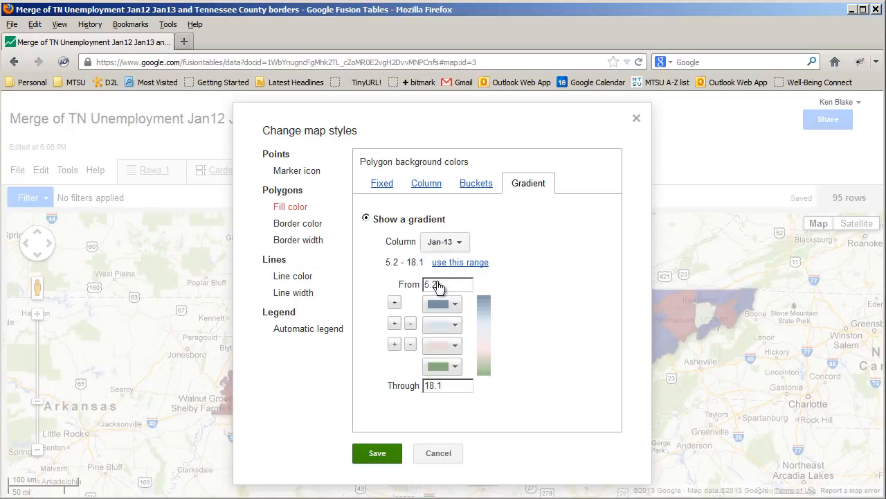
click(455, 366)
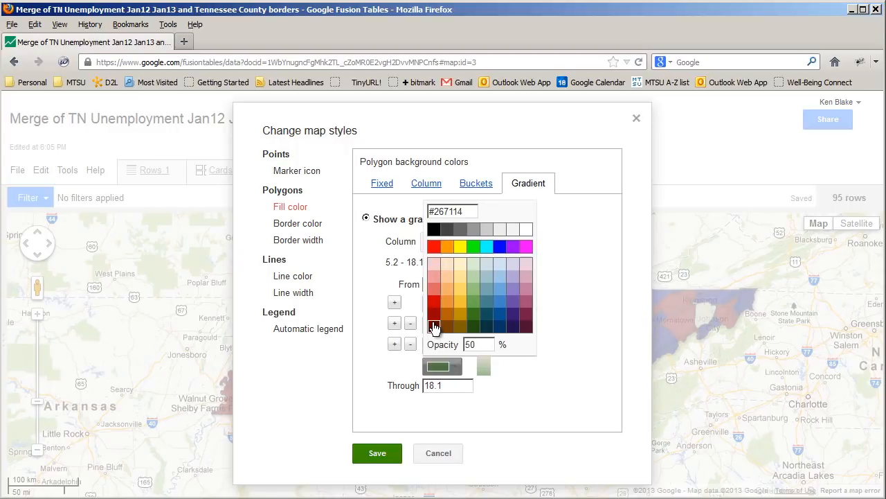
click(434, 322)
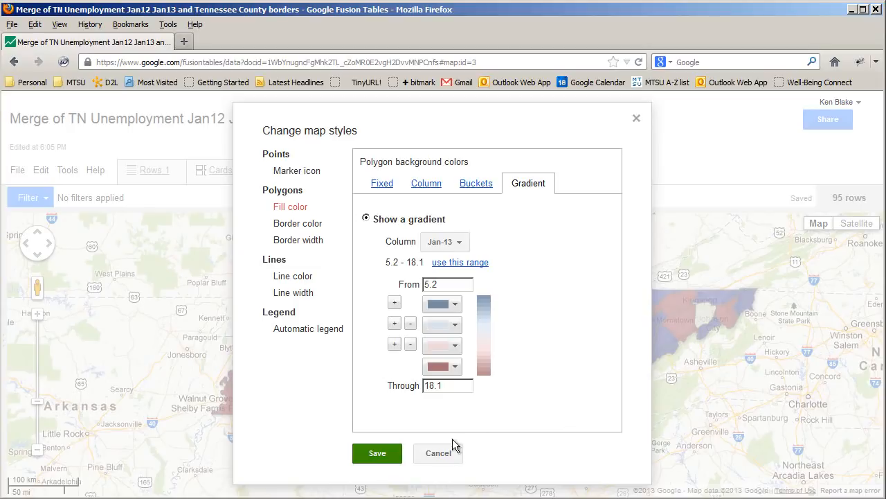
Save the gradient fill style and inspect the info window of the dark red county on Tennessee's northern border
click(378, 454)
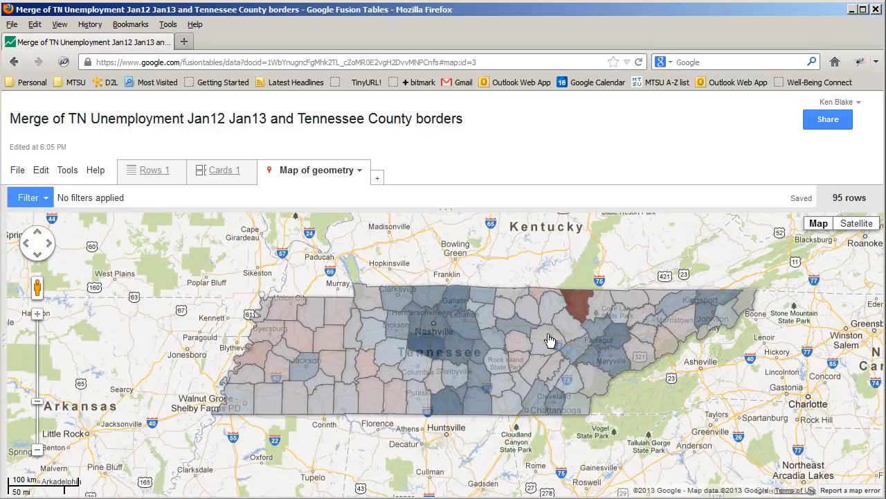
scroll(579, 304, up, 1)
scroll(577, 310, up, 1)
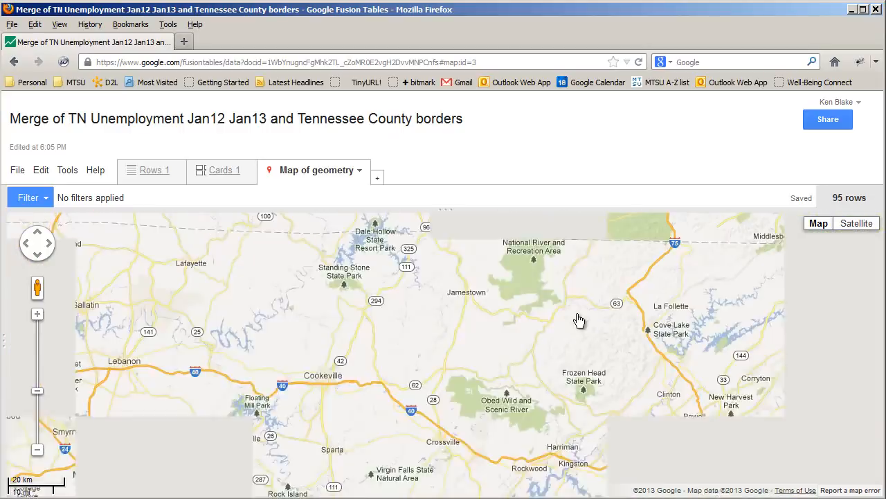
click(566, 354)
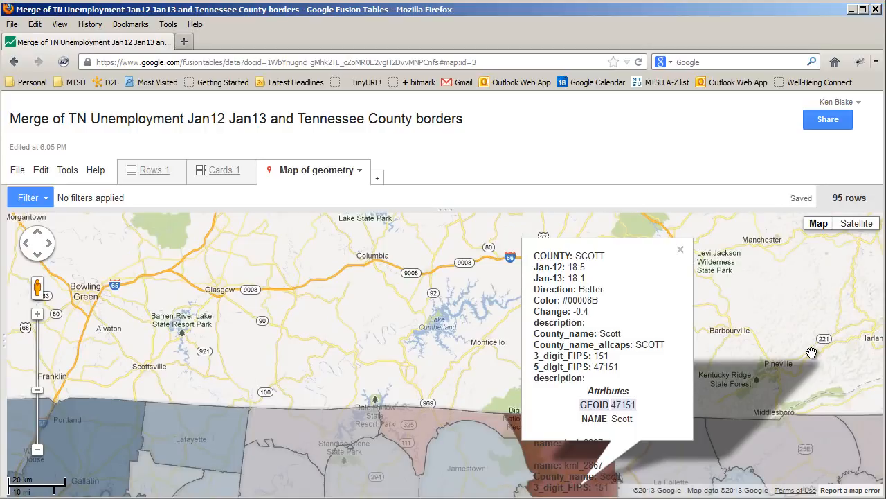
drag(811, 353, 806, 335)
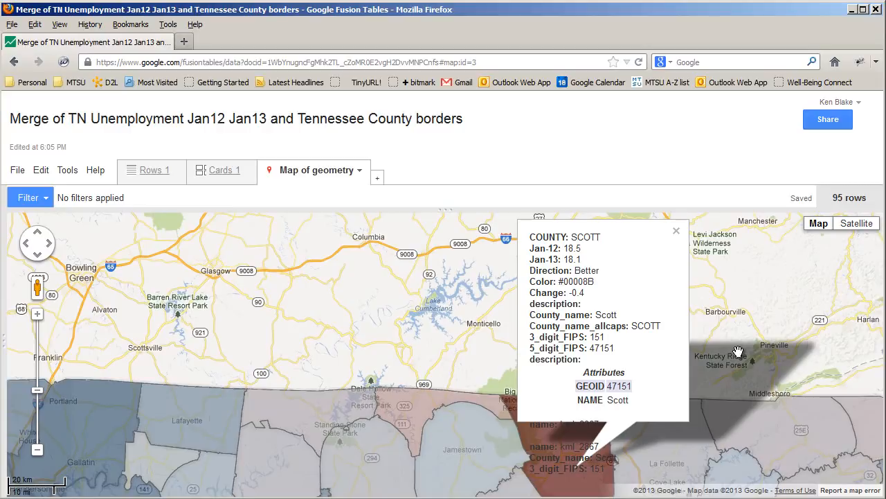
click(677, 233)
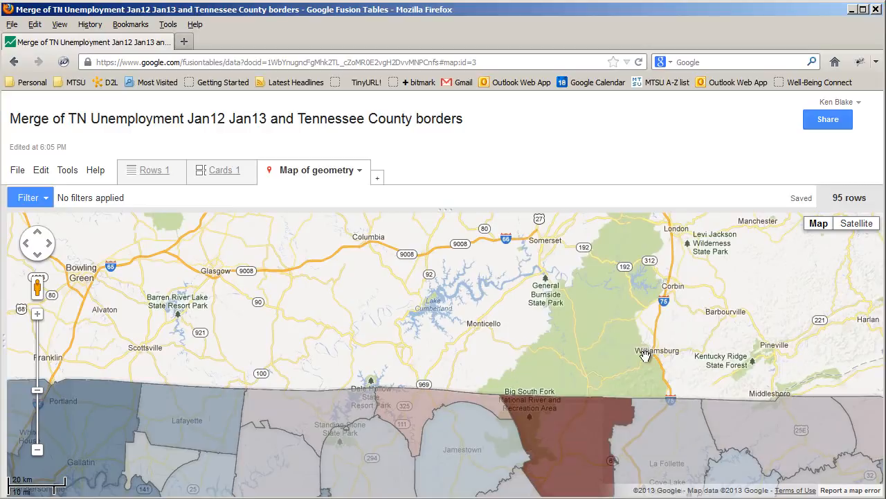
scroll(589, 384, down, 2)
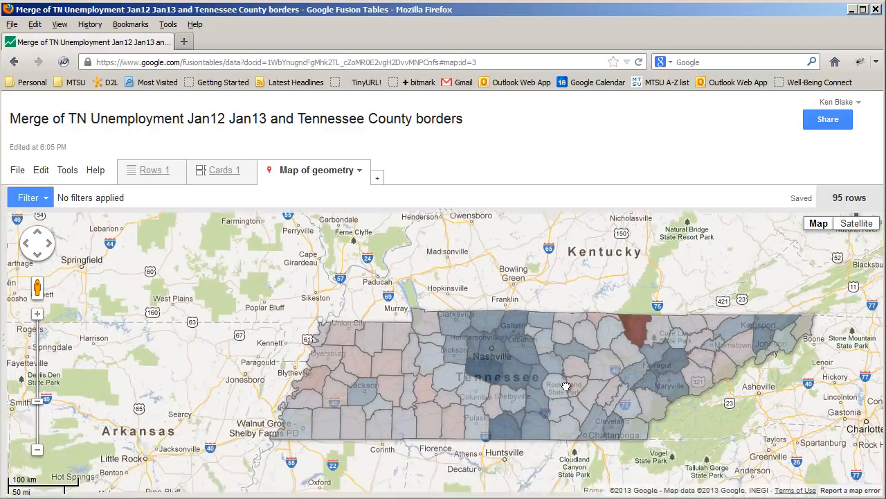
drag(566, 386, 570, 346)
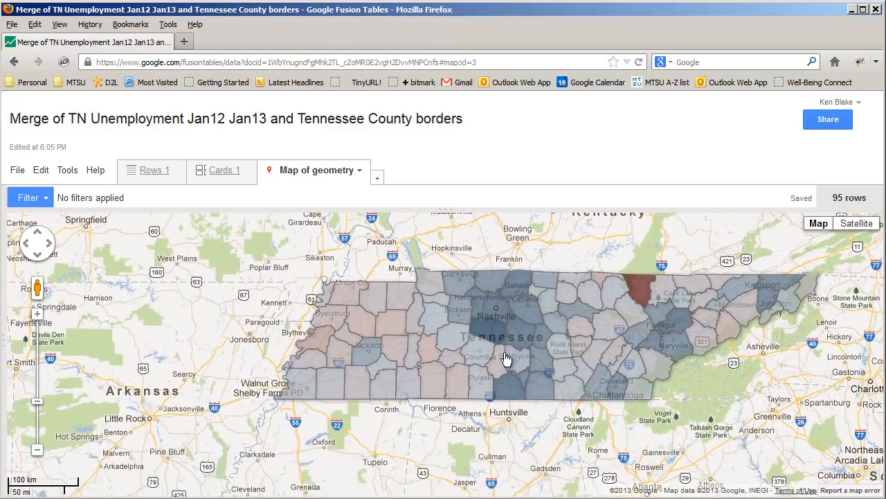
Inspect the unemployment data in the info windows of Williamson County and Carroll County
click(489, 336)
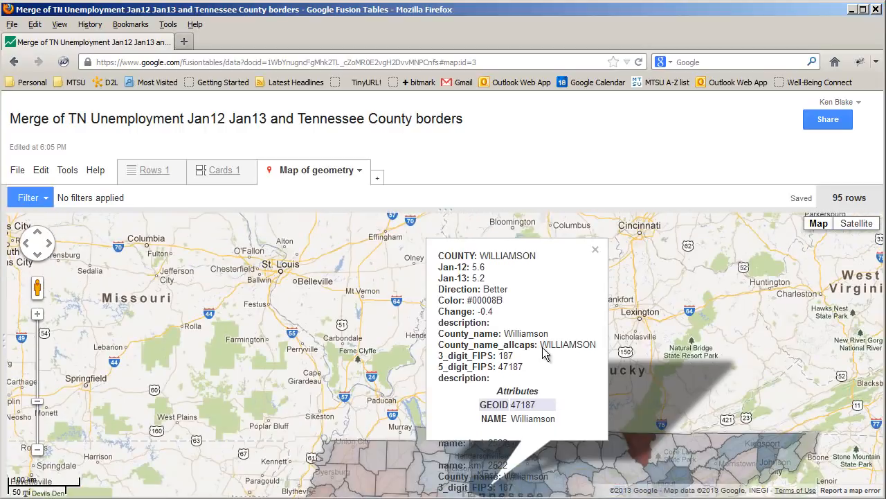
mouse_move(719, 370)
mouse_down()
mouse_move(717, 322)
mouse_move(708, 359)
mouse_up()
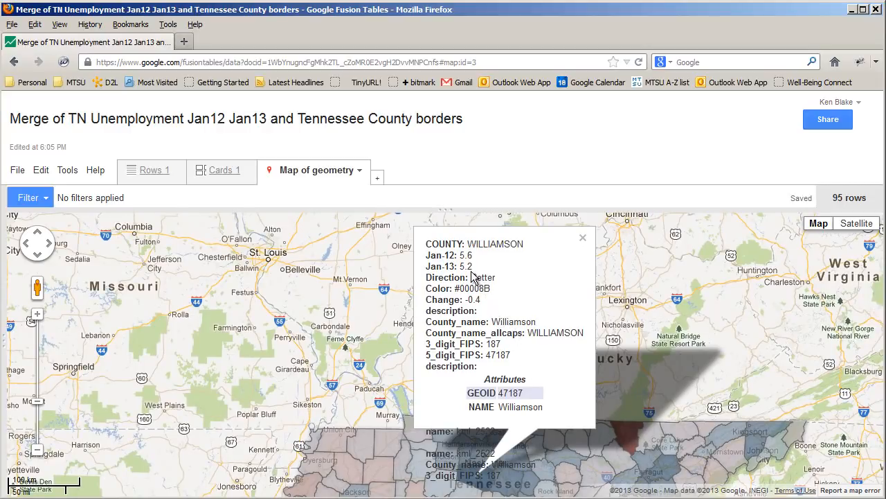
click(583, 239)
drag(550, 381, 497, 258)
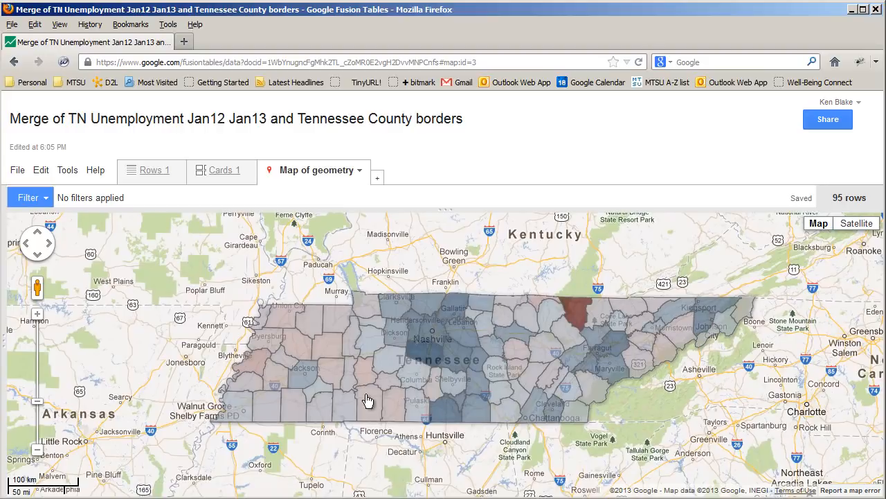
click(331, 352)
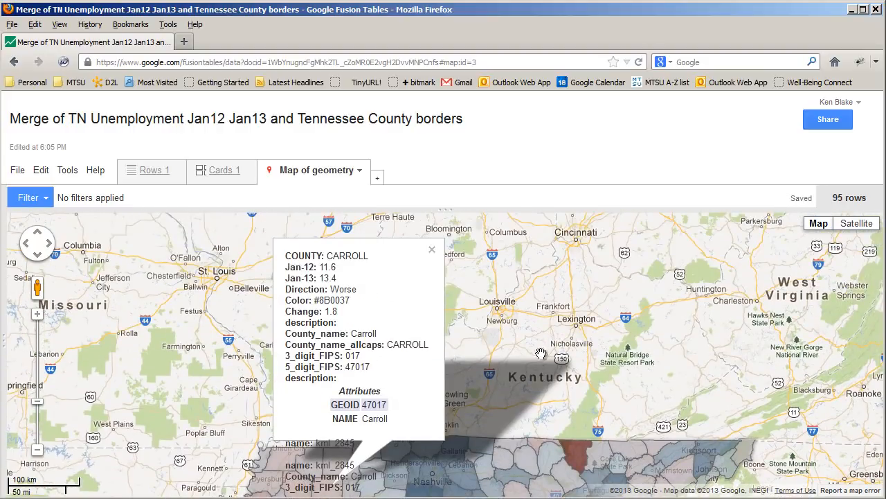
drag(616, 346, 619, 316)
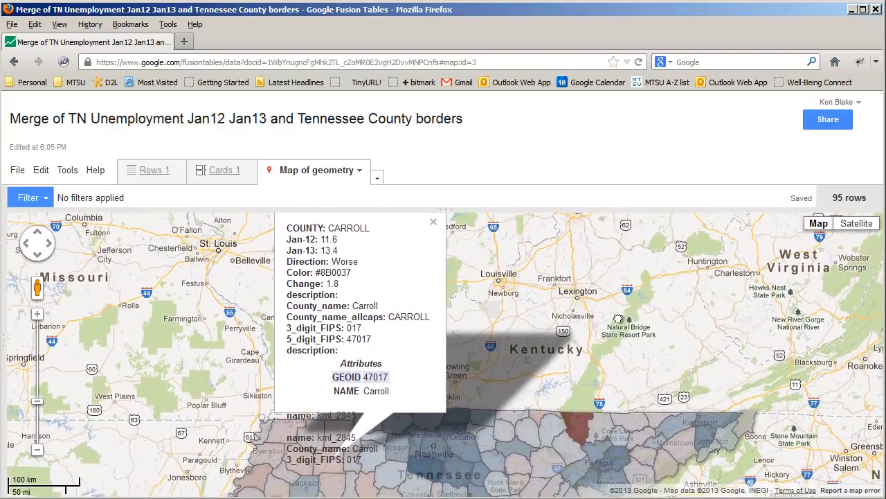
click(434, 222)
drag(476, 360, 470, 243)
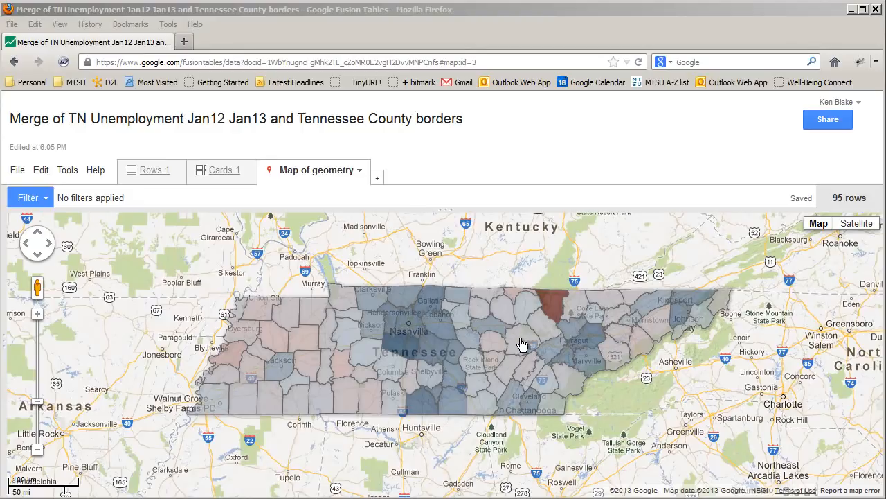
Review the fields included in Bedford County's info window, then close it
click(432, 386)
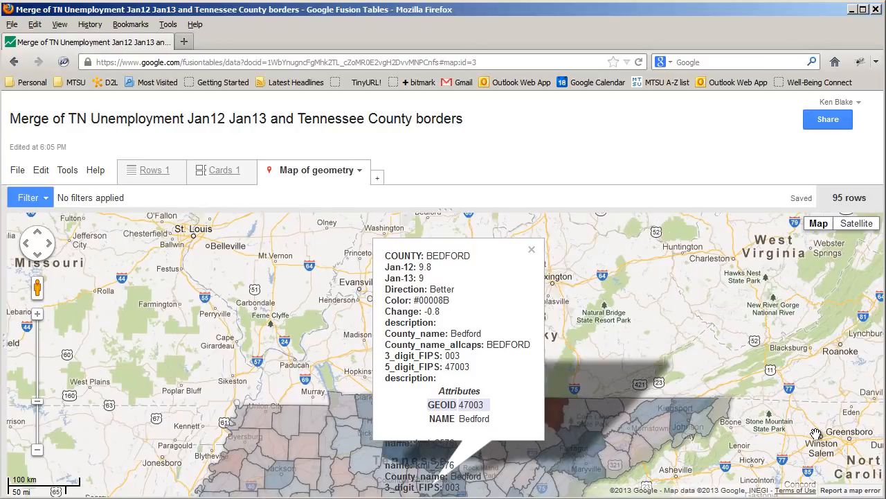
click(531, 249)
drag(527, 362, 487, 257)
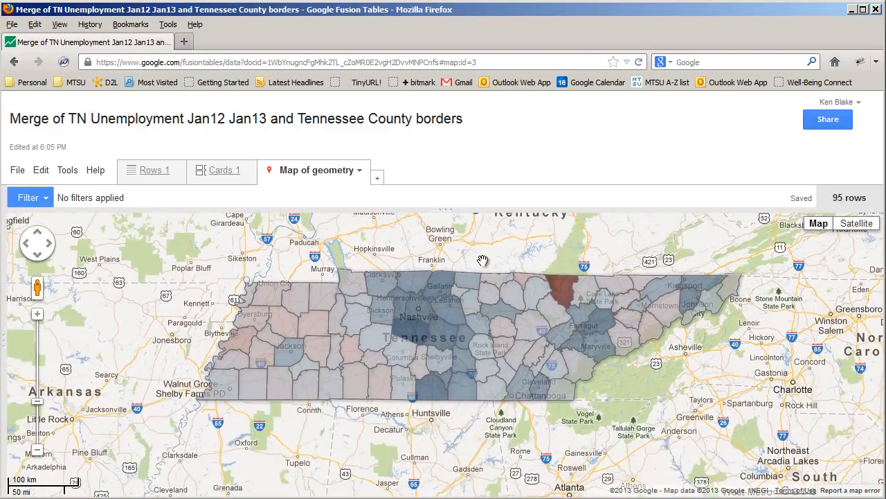
Limit the info window to the COUNTY, Jan-12 and Jan-13 columns, save the layout, and check it on Maury County
click(67, 174)
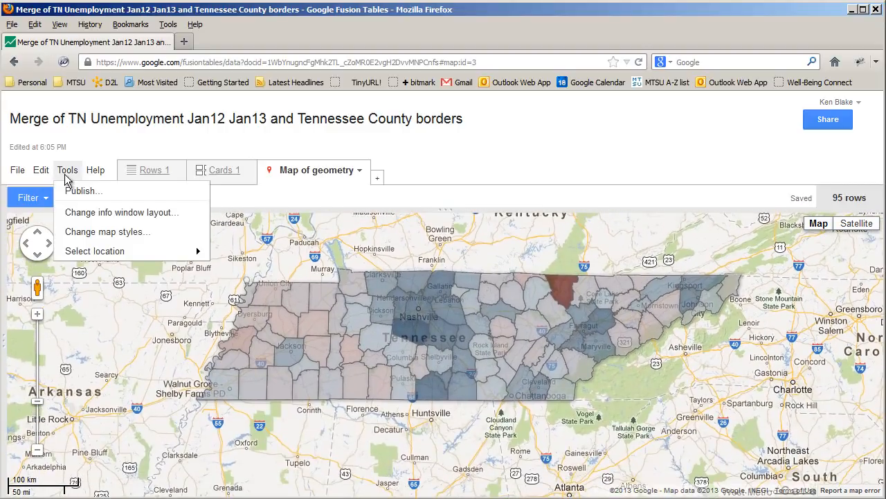
click(82, 214)
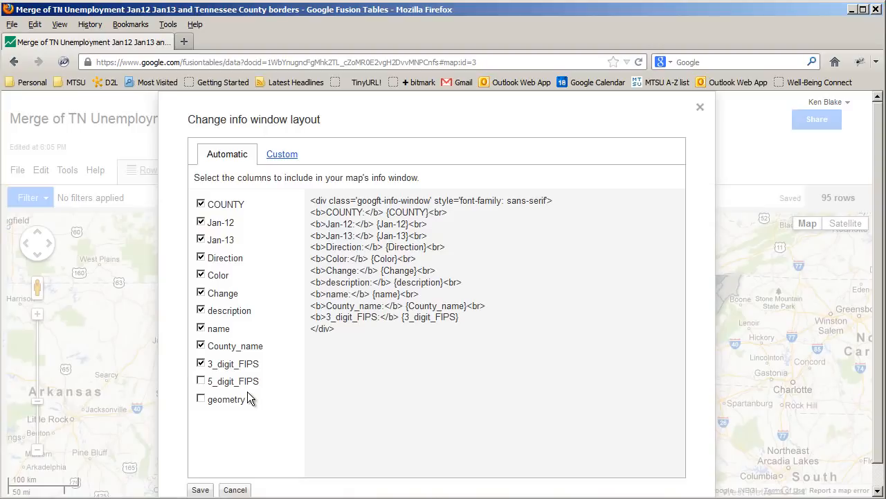
click(201, 363)
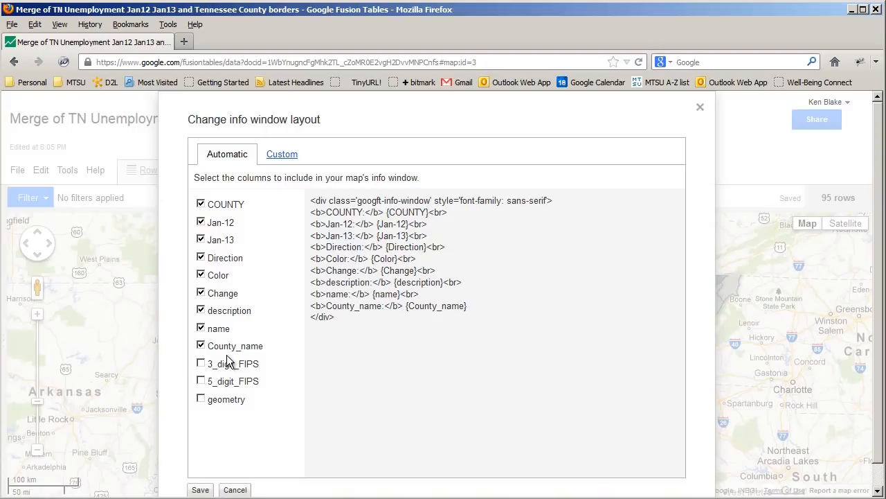
click(201, 346)
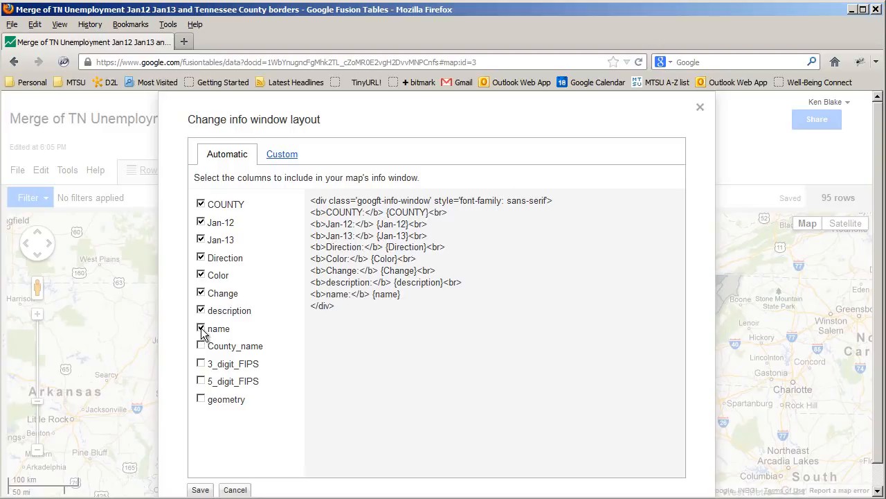
click(202, 330)
click(202, 311)
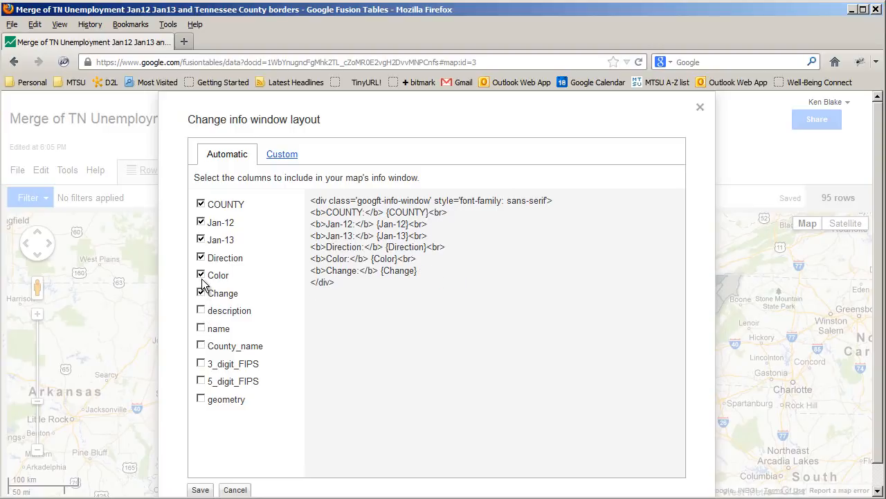
click(201, 291)
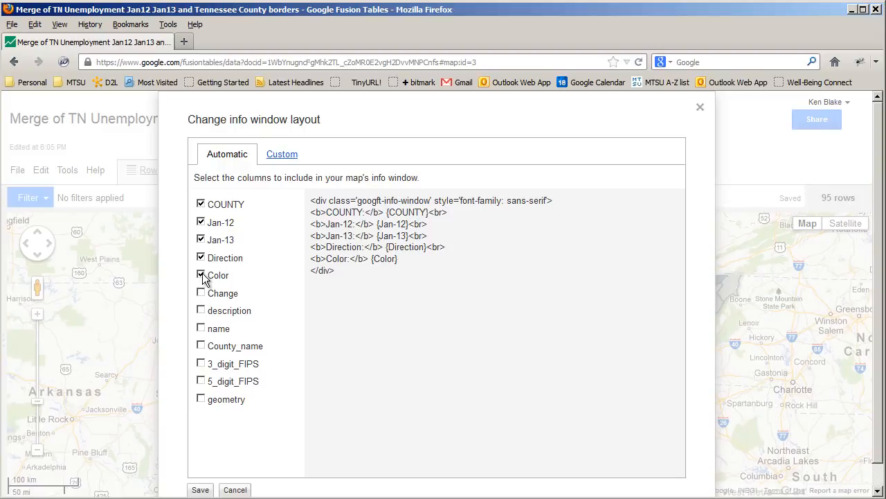
click(202, 276)
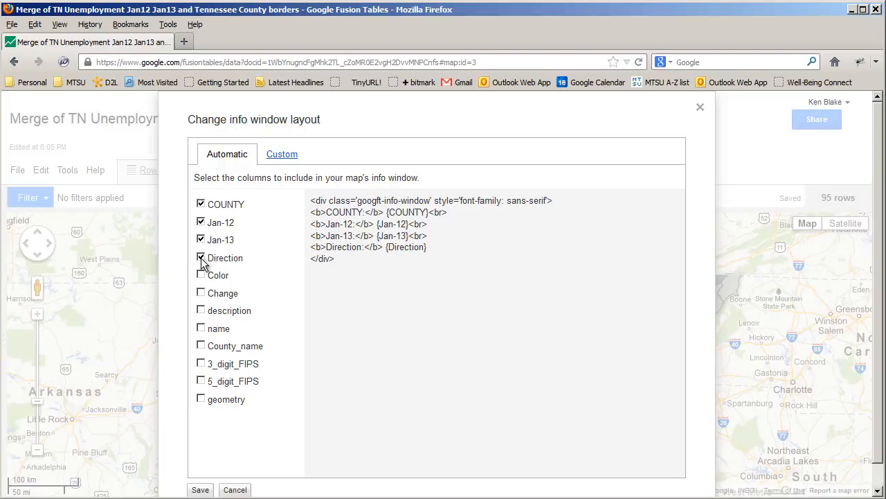
click(201, 259)
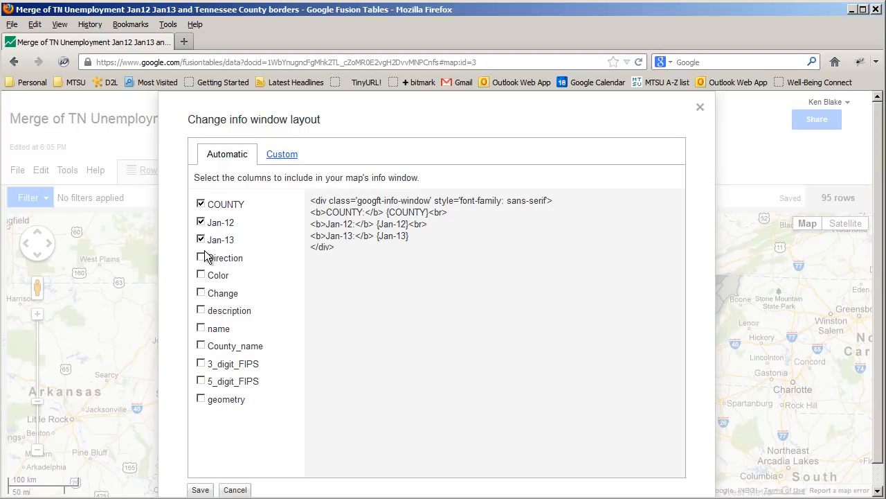
click(200, 490)
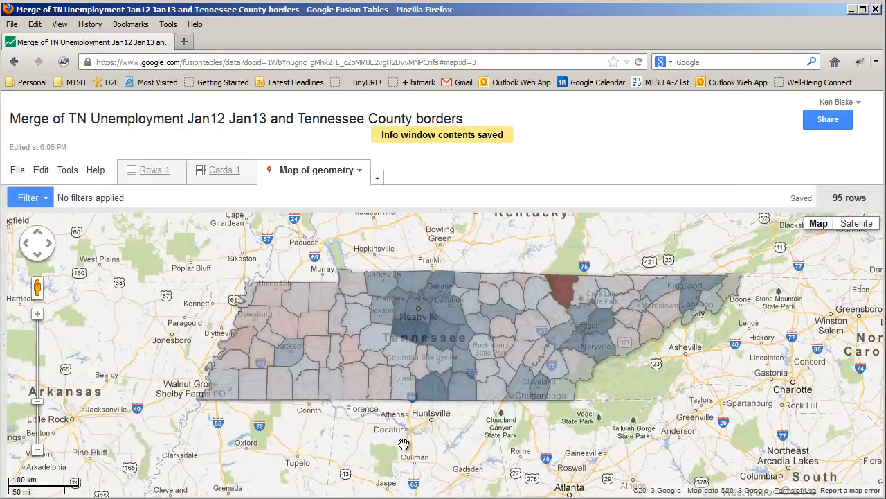
click(404, 344)
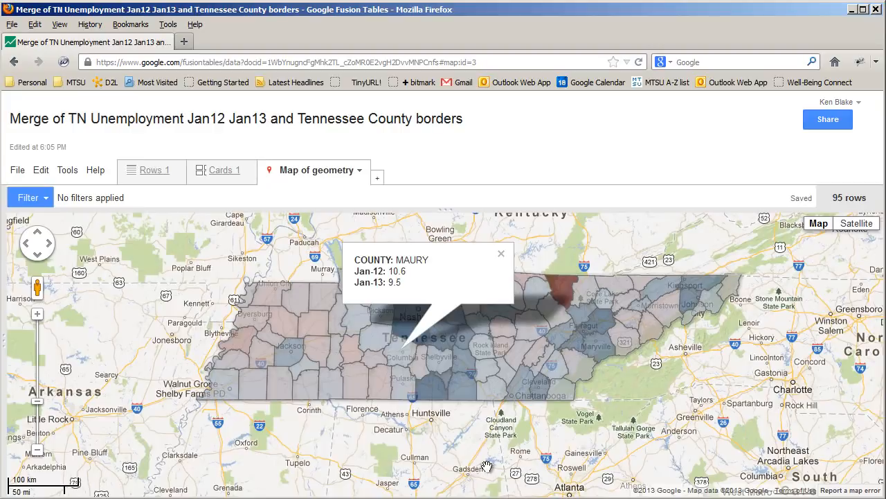
click(501, 253)
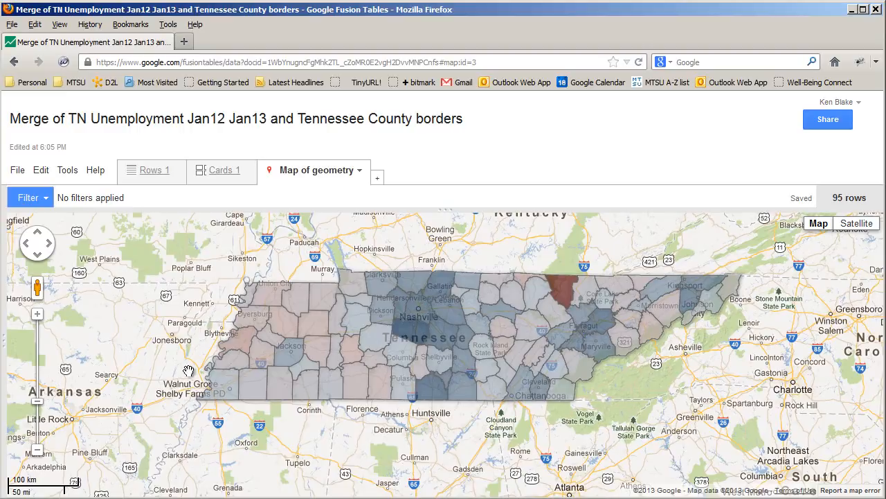
Review the map's publishing options, including its shareable link and embed code, and close them
click(92, 174)
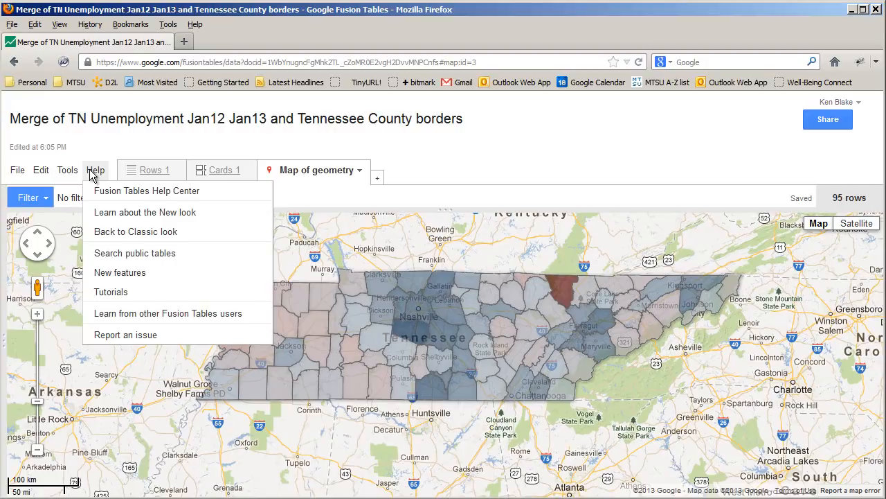
mouse_move(72, 173)
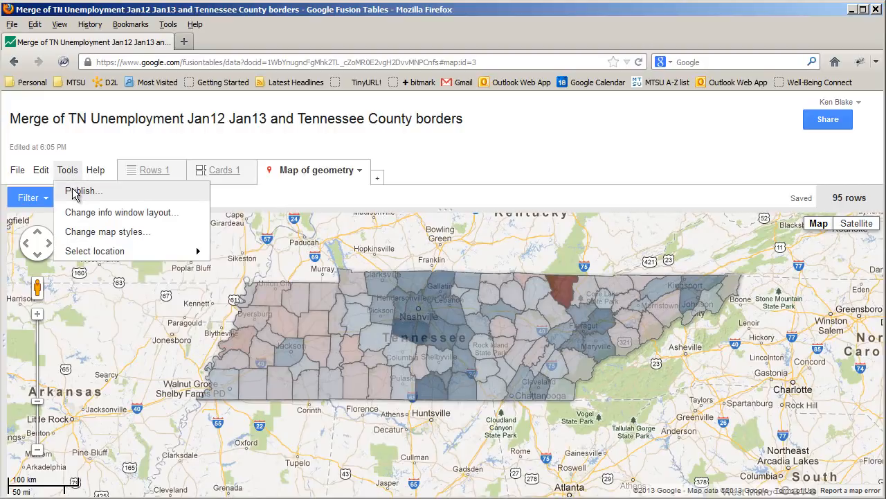
click(74, 193)
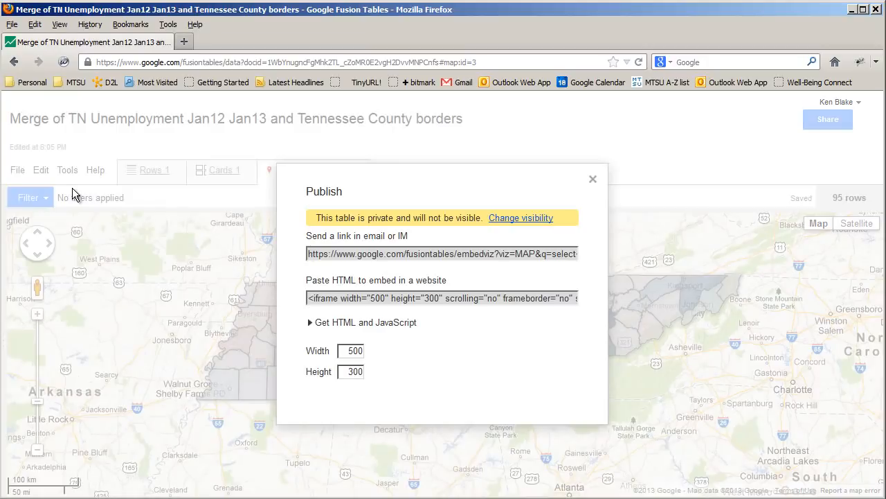
click(593, 179)
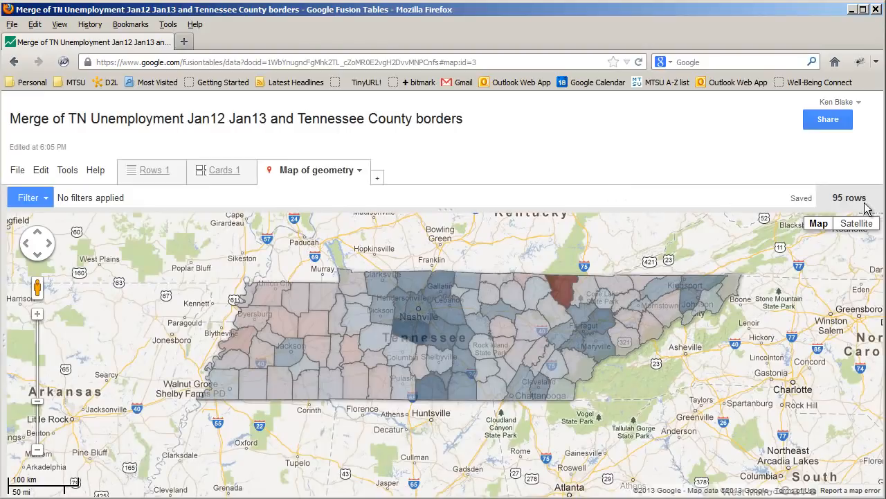
Change the table's sharing visibility to Public on the web and save the setting
click(834, 124)
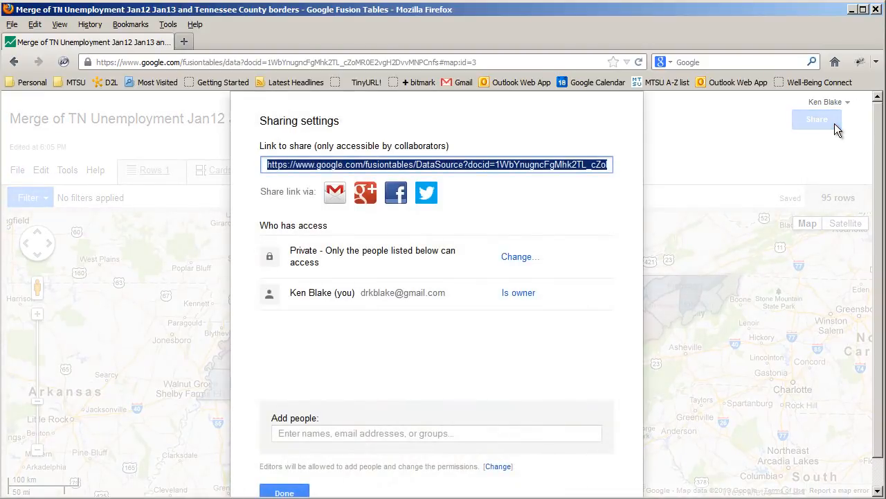
click(514, 263)
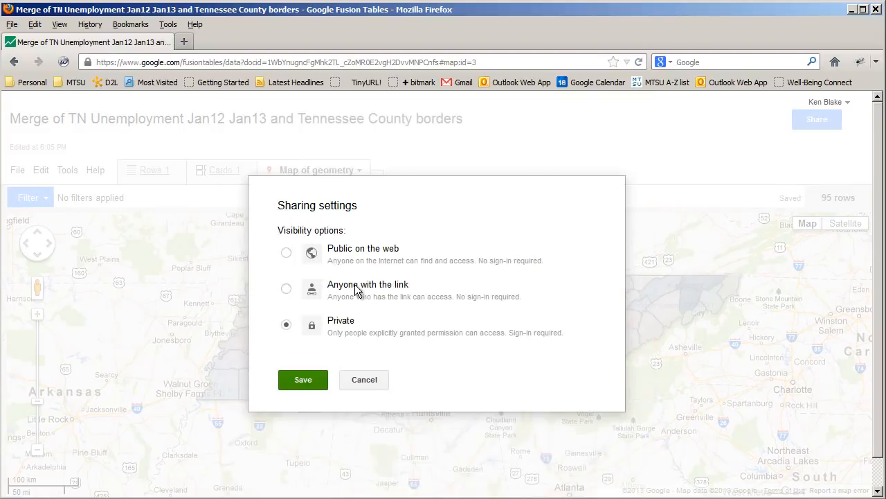
click(286, 254)
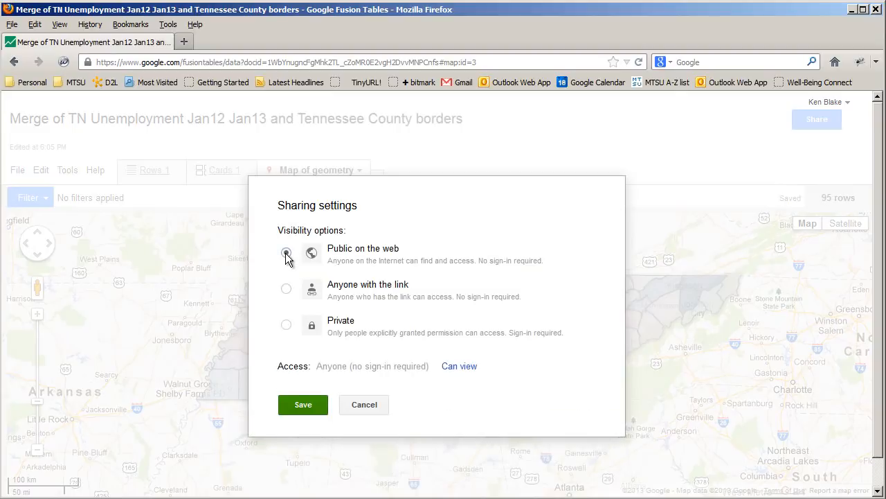
click(307, 405)
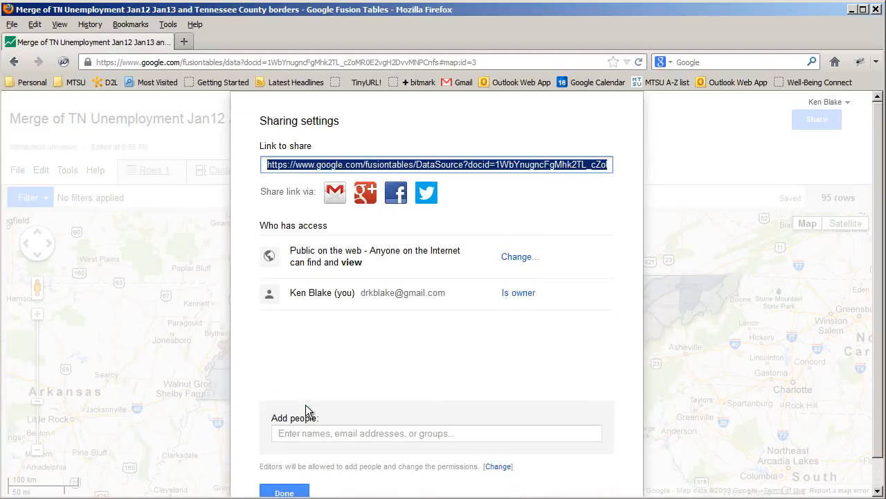
click(300, 492)
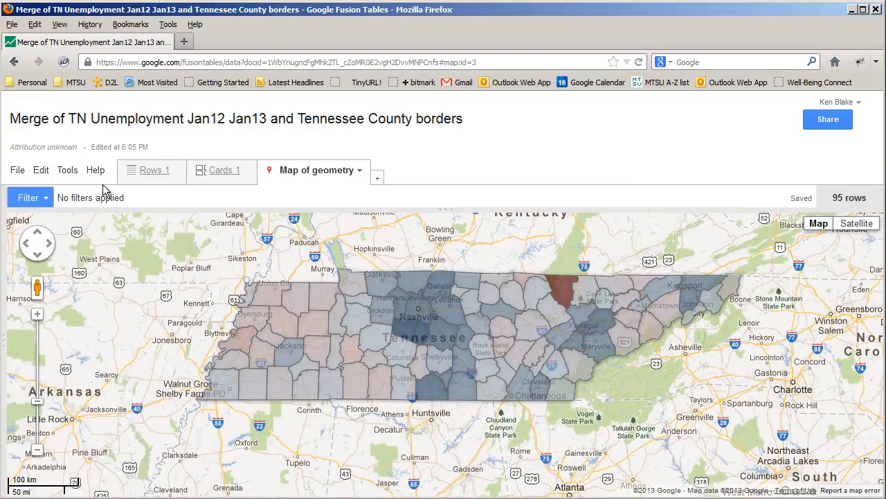
Open the map's publishing options and copy the HTML code for embedding it in a website
click(68, 173)
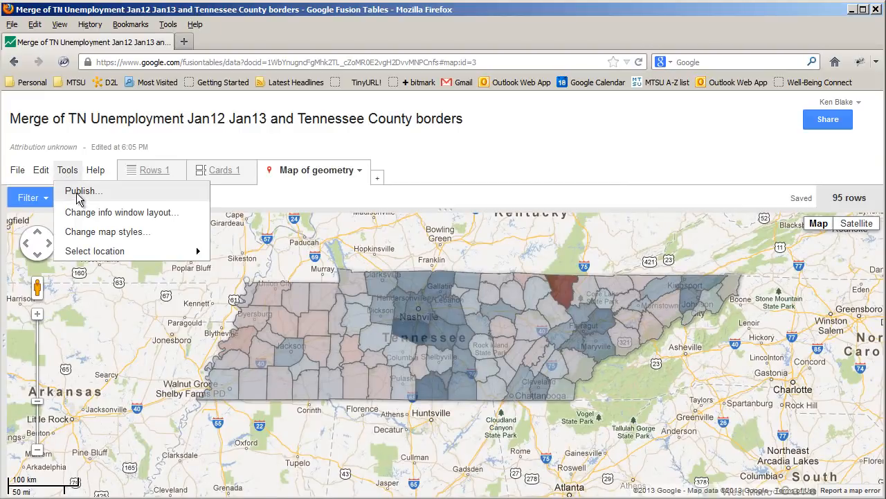
click(77, 193)
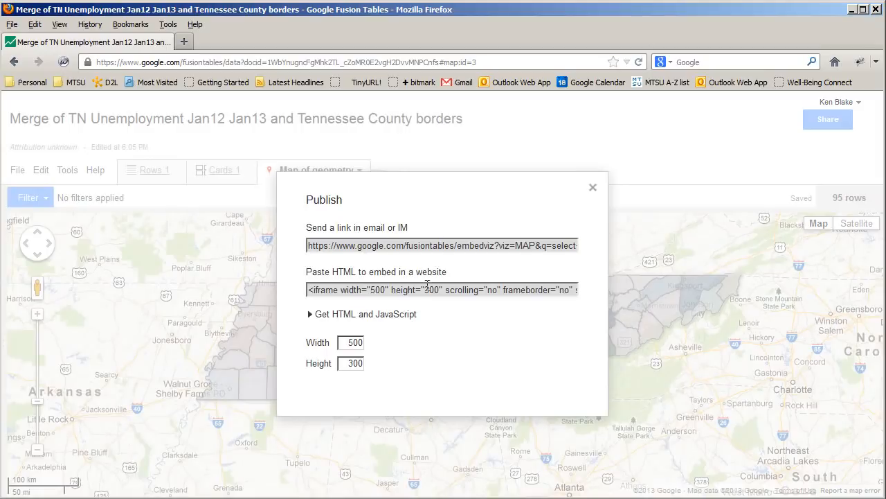
click(313, 245)
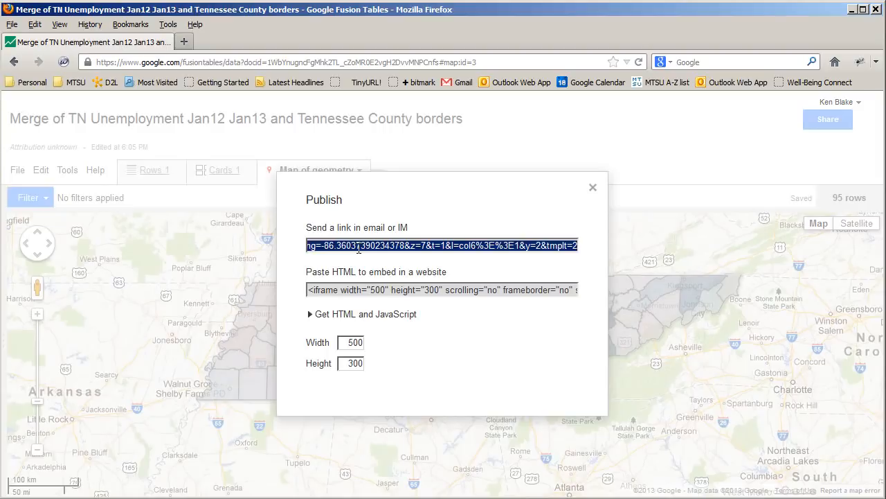
click(336, 293)
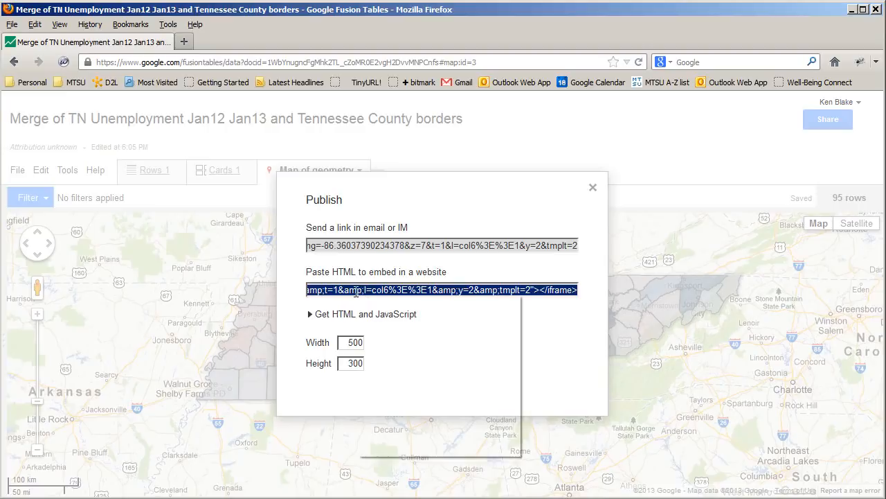
right_click(356, 291)
click(378, 335)
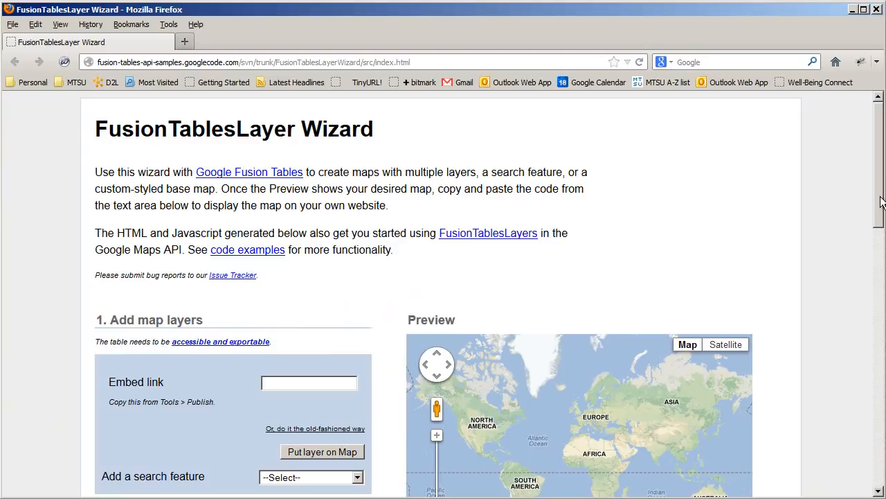
Switch to the FusionTablesLayer Wizard, paste the copied embed code as the embed link, and put the layer on the map
drag(881, 200, 881, 269)
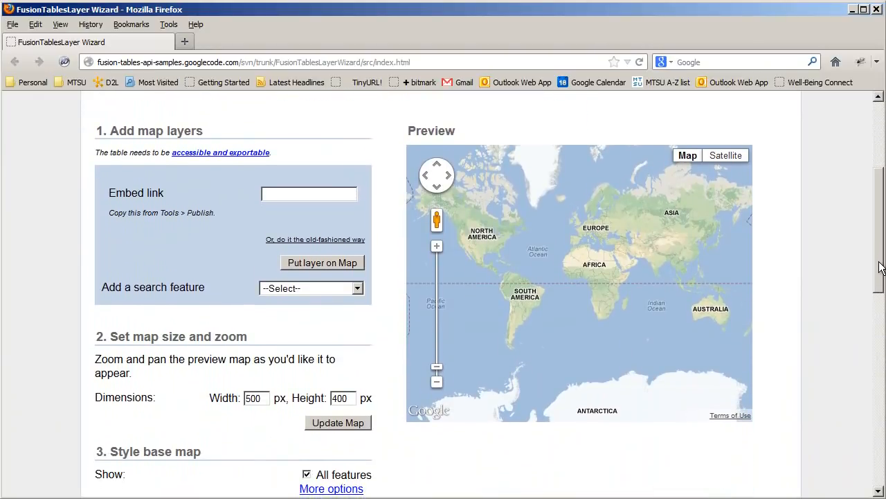
right_click(282, 194)
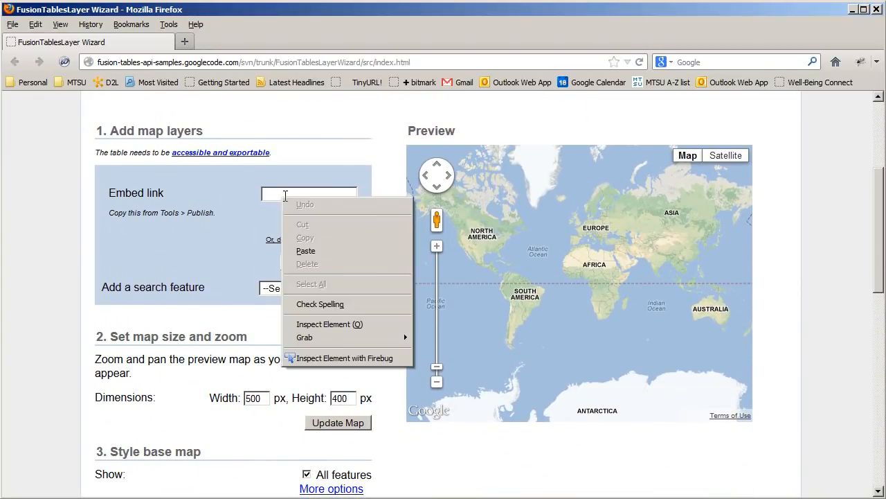
click(307, 250)
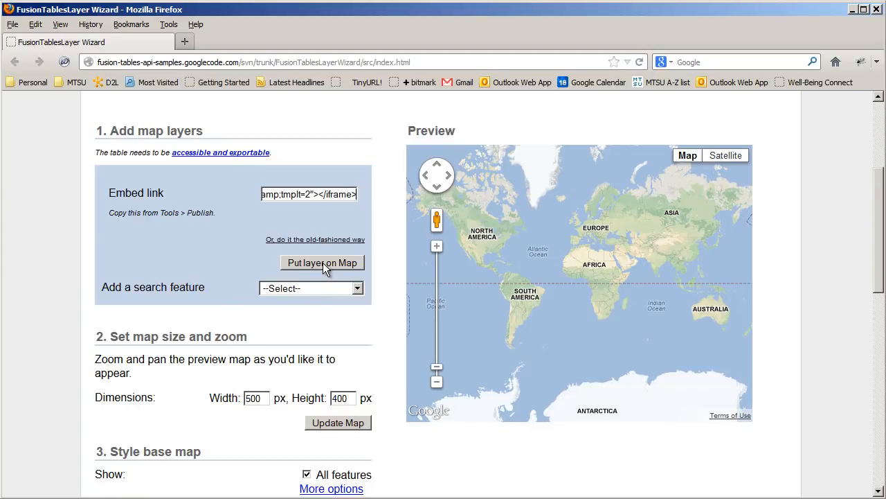
click(324, 264)
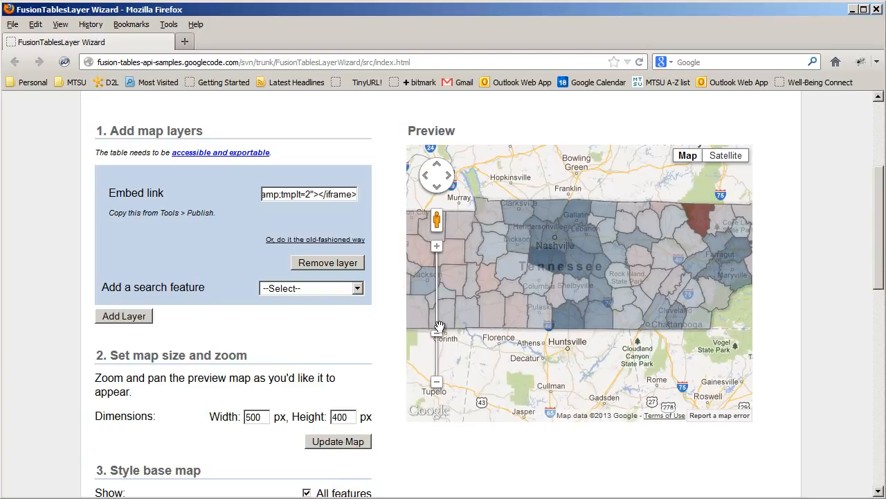
Zoom and pan the preview map until the whole state of Tennessee fits in the frame
click(437, 247)
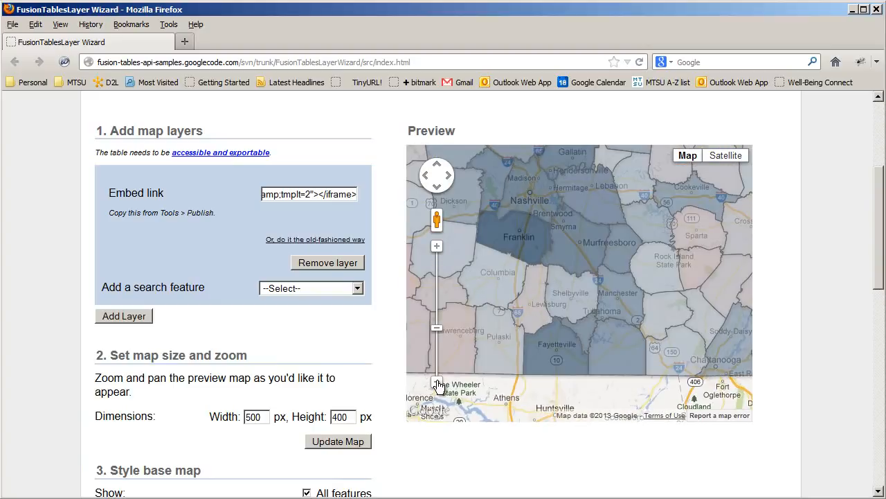
click(438, 384)
click(437, 383)
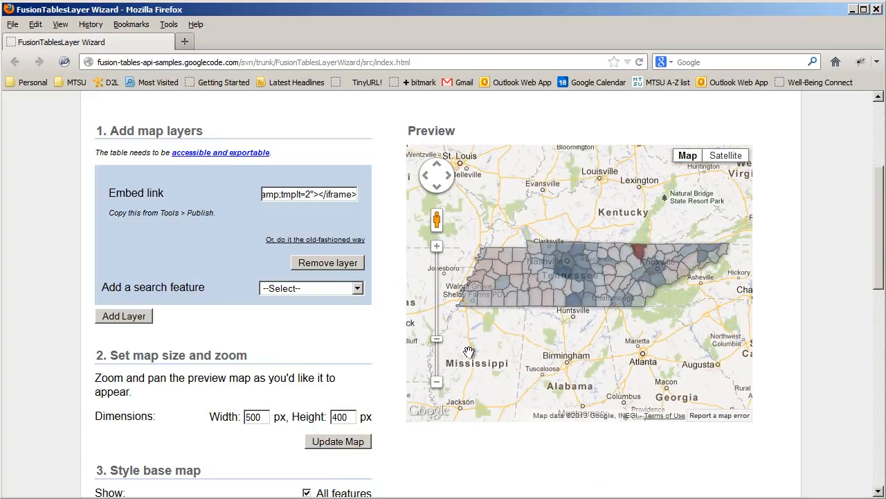
click(437, 249)
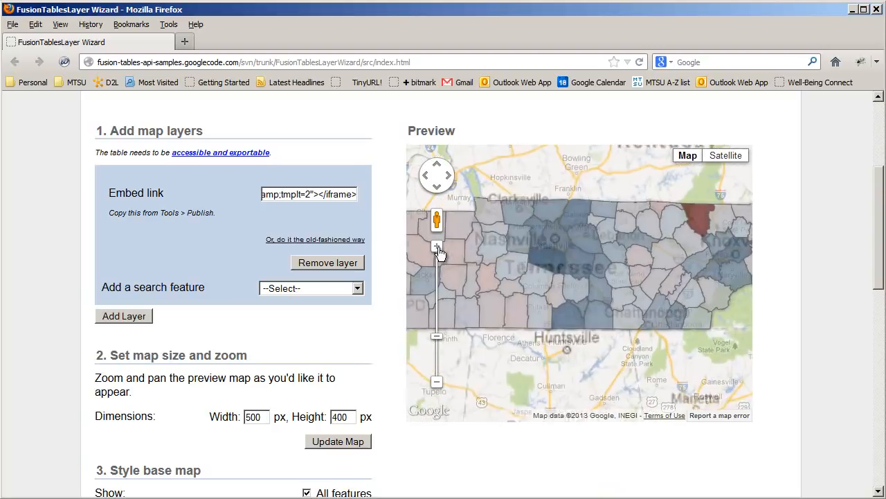
click(437, 382)
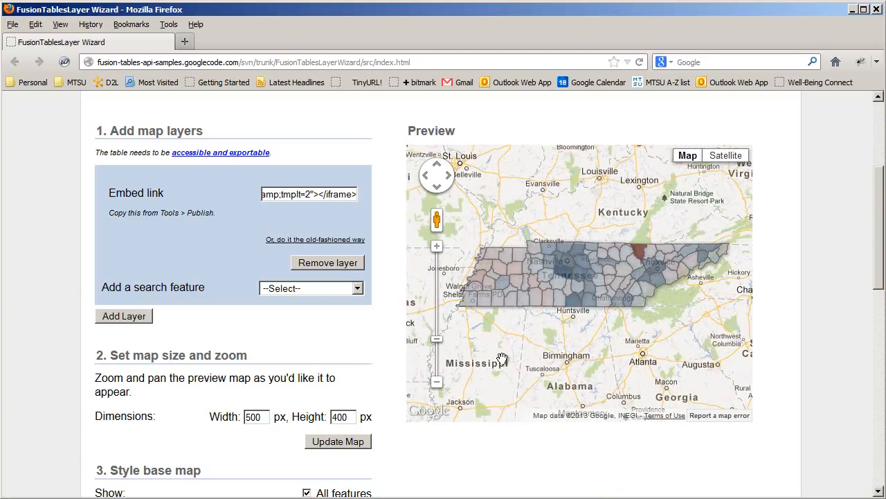
scroll(500, 360, up, 1)
scroll(501, 359, down, 1)
mouse_move(517, 343)
mouse_down()
mouse_move(509, 343)
mouse_move(524, 323)
mouse_move(523, 348)
mouse_move(520, 340)
mouse_up()
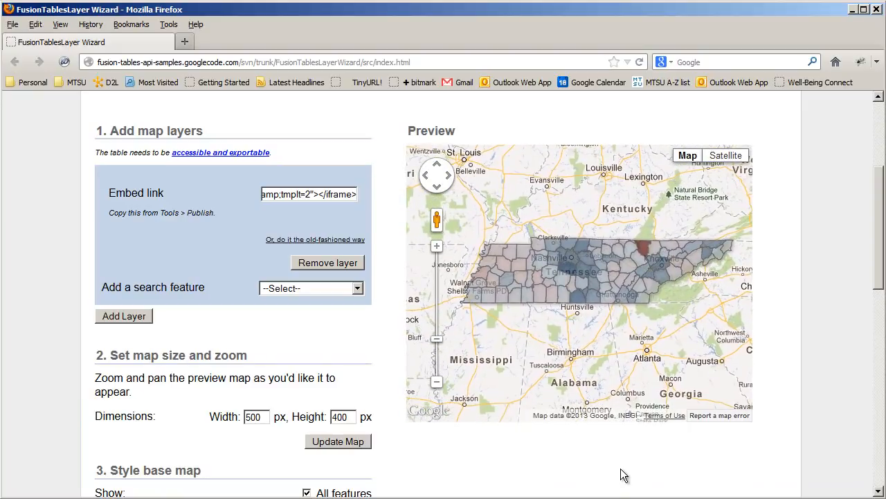
Review the generated HTML, then set up a select-based search feature that queries the Direction column
drag(881, 258, 880, 436)
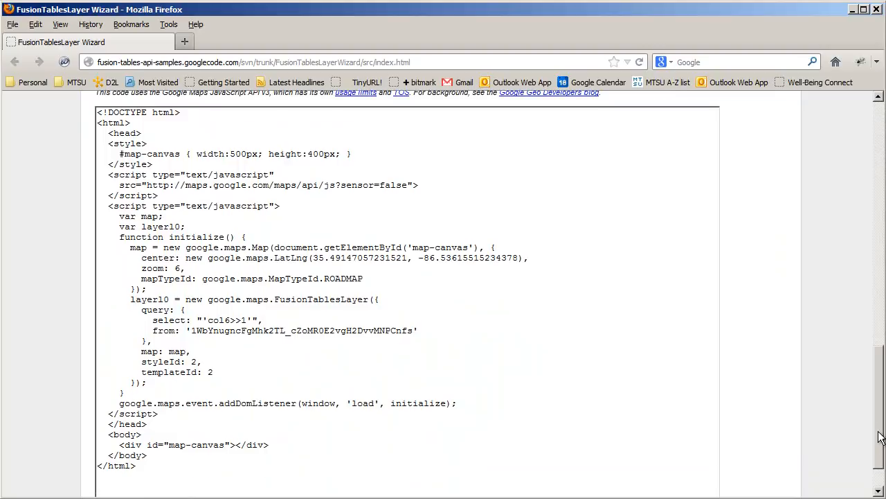
drag(880, 436, 876, 268)
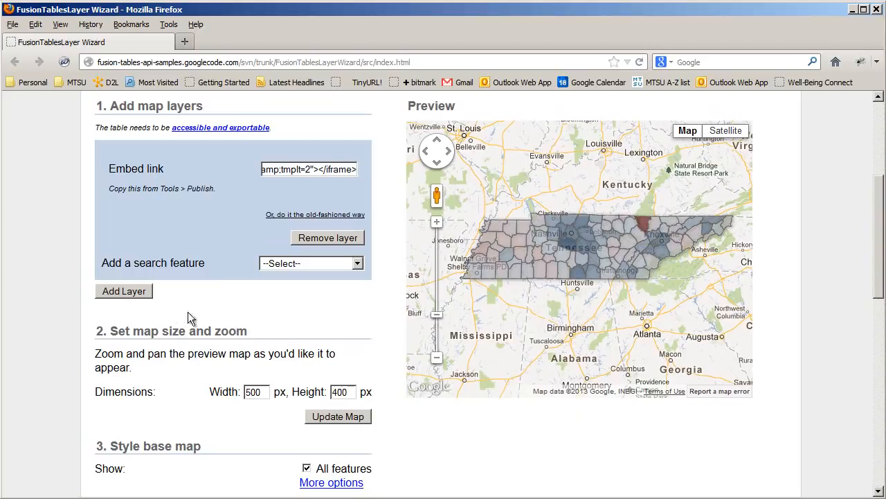
click(354, 265)
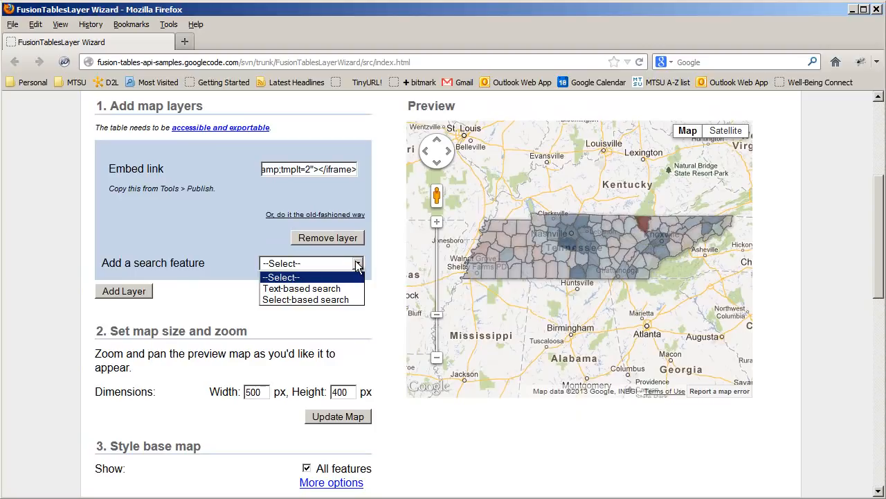
click(328, 299)
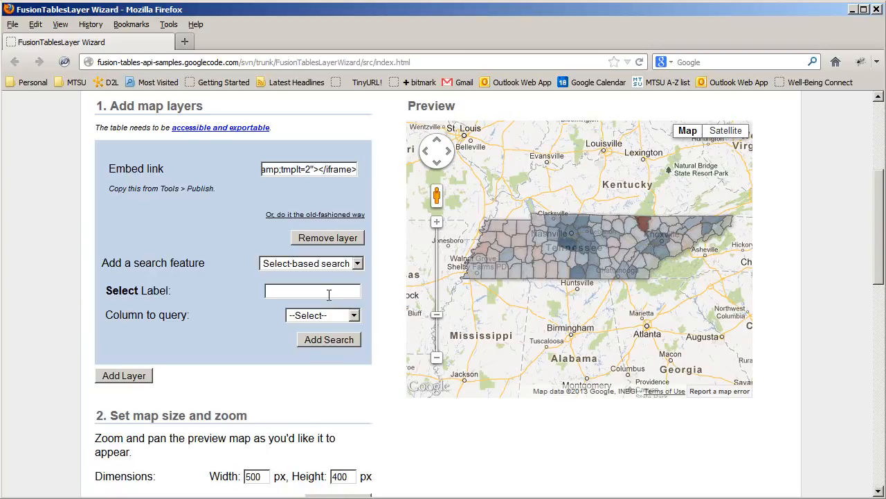
click(353, 316)
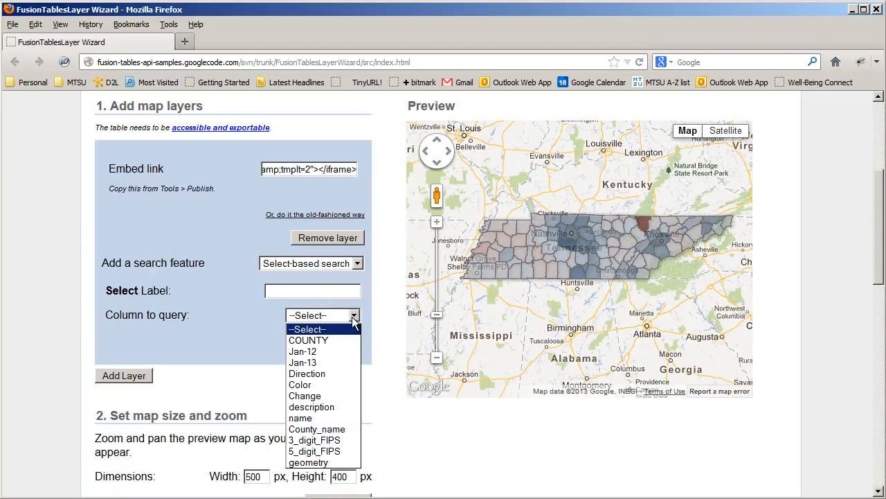
click(323, 373)
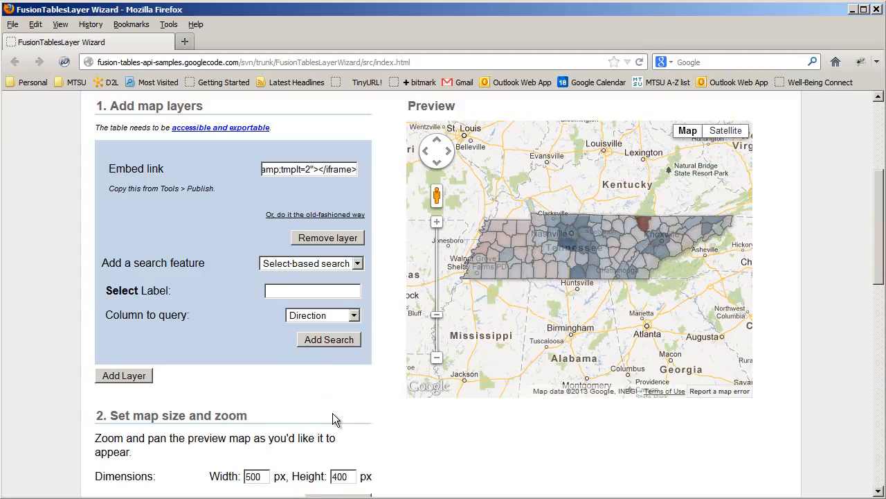
Label the search "Direction of unemployment rate", add it to the map, and check its choices in the preview
text(Directio)
text(n of un)
text(employum)
key(BackSpace)
key(BackSpace)
text(ment rate)
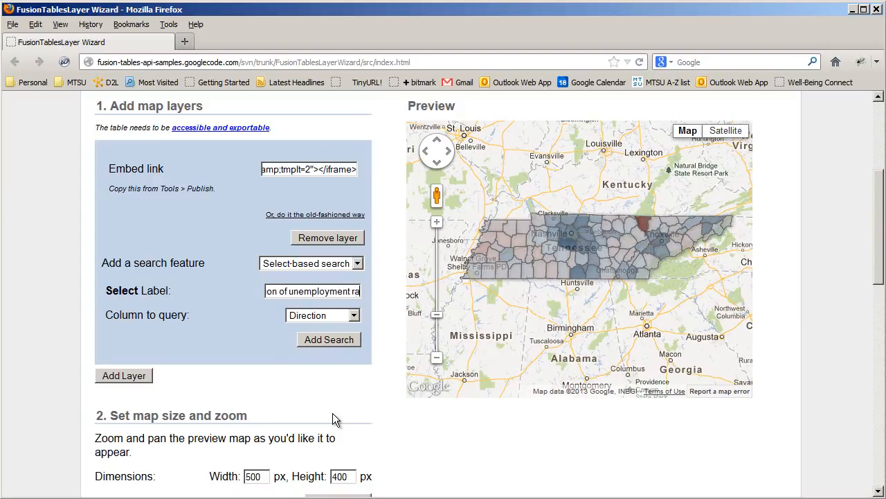
click(335, 343)
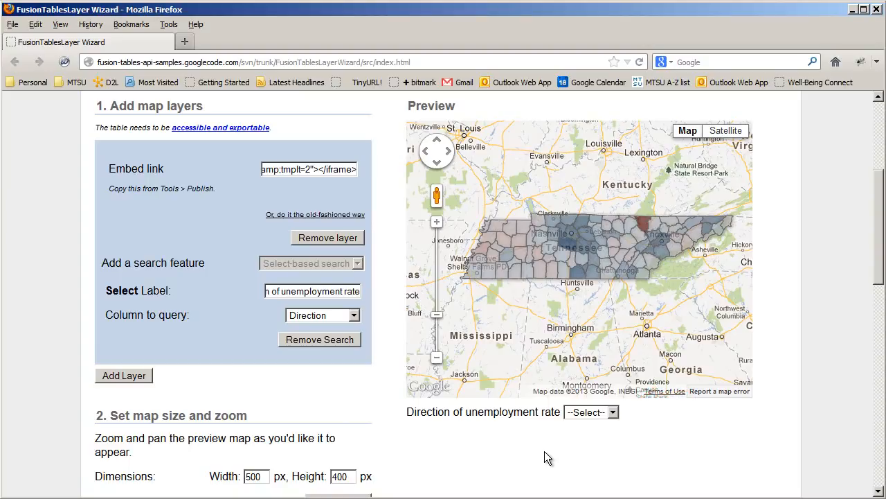
click(614, 413)
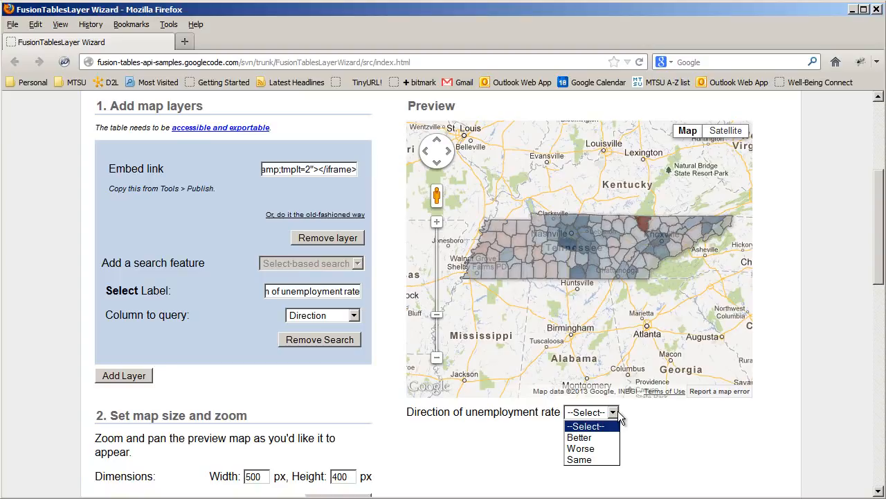
click(733, 443)
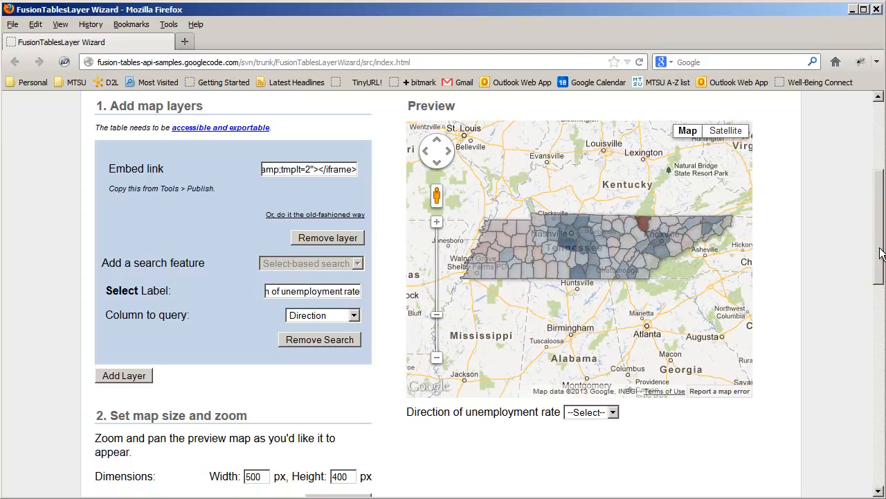
Copy the wizard's entire generated HTML code, from the DOCTYPE line through the closing html tag
drag(881, 254, 880, 261)
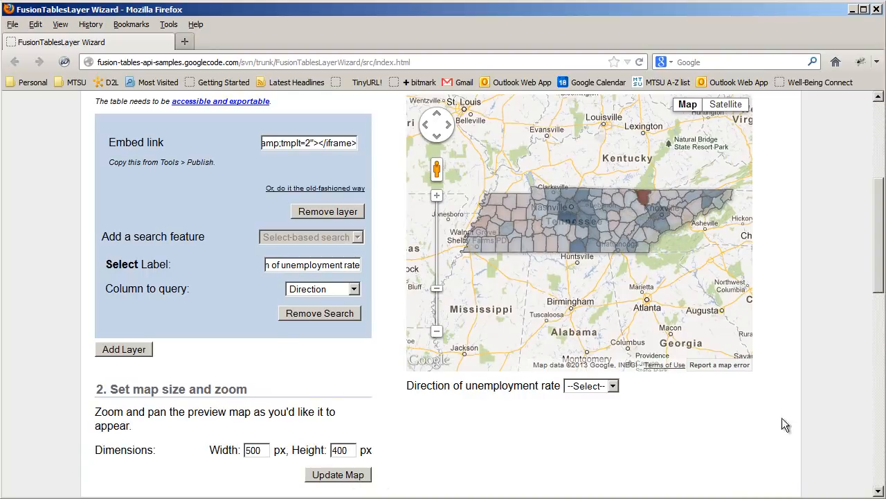
drag(882, 289, 881, 299)
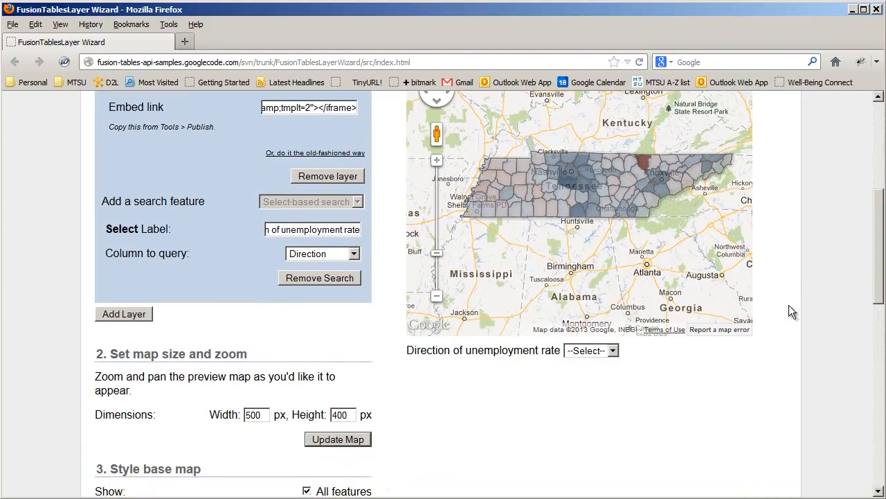
drag(878, 277, 874, 429)
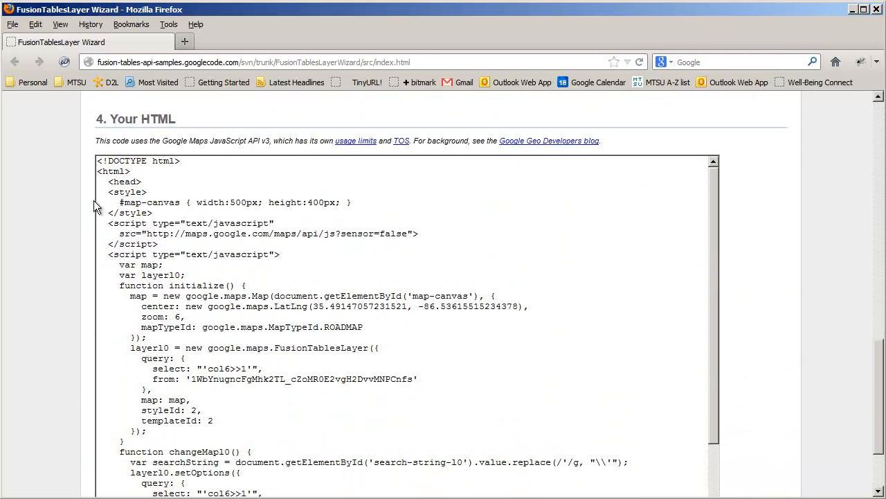
drag(98, 161, 166, 496)
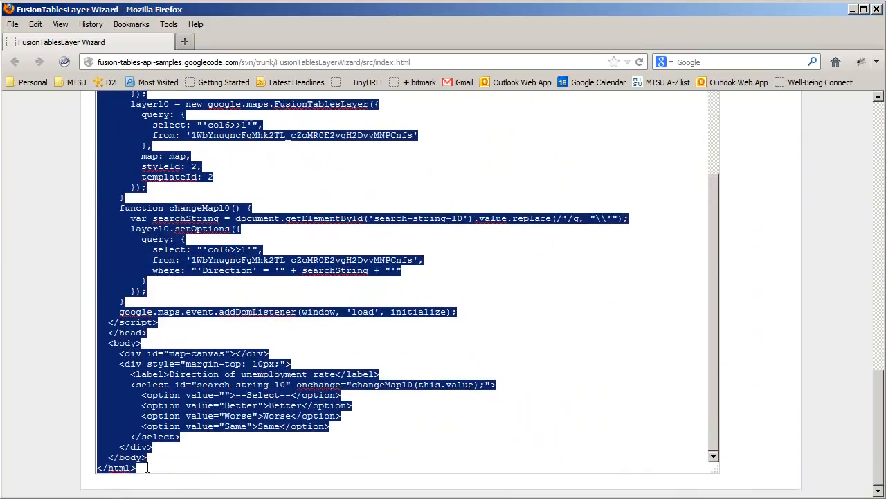
scroll(299, 443, up, 5)
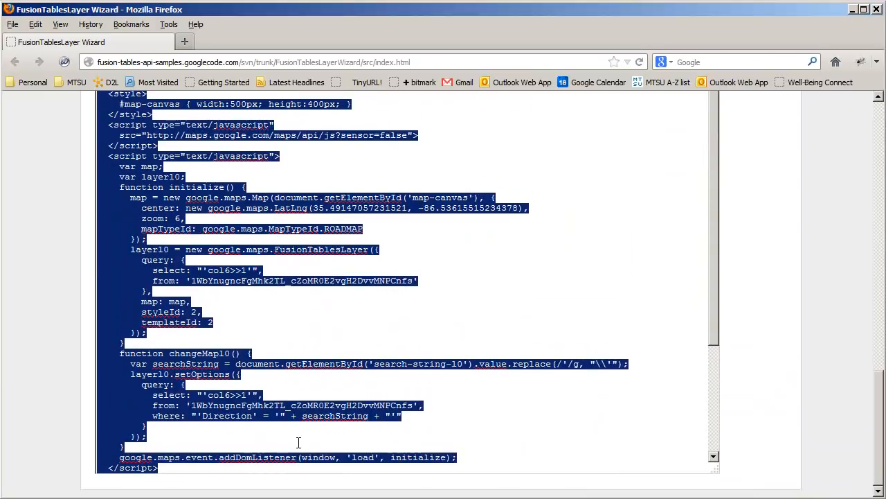
scroll(299, 442, down, 5)
right_click(237, 380)
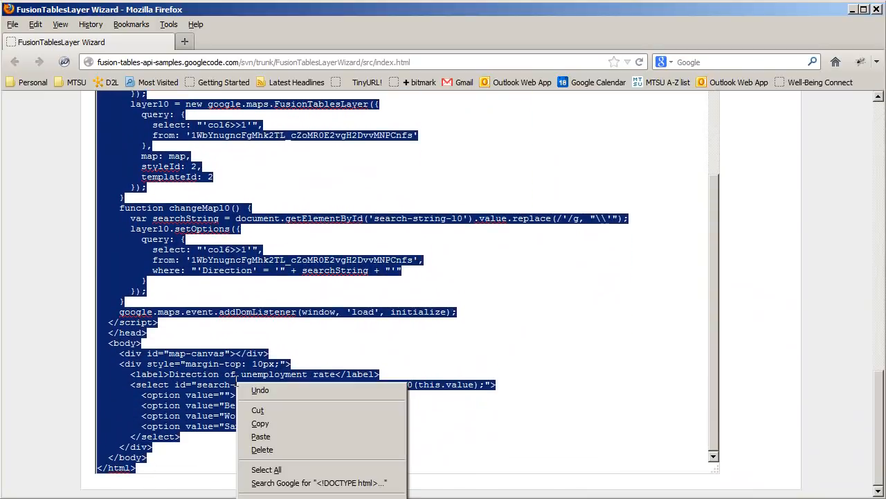
click(261, 423)
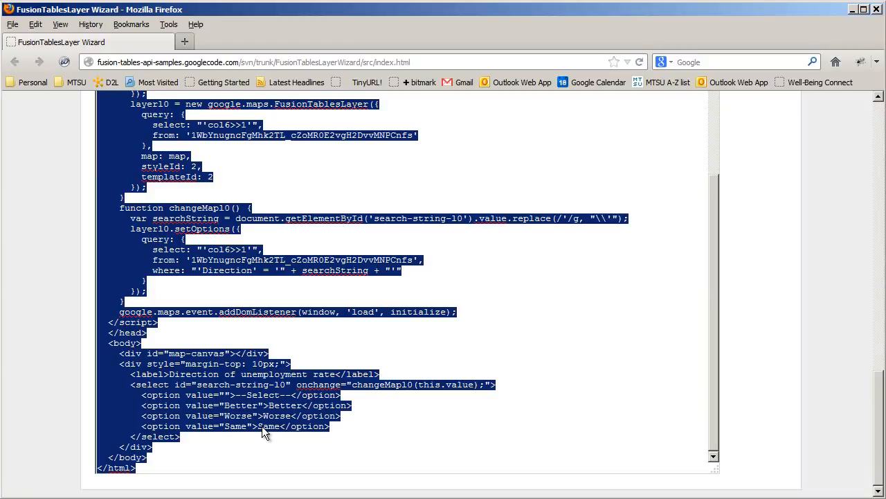
Switch to Notepad, paste the map's HTML code into the blank document, and check its opening and closing html tags
key(alt+Tab)
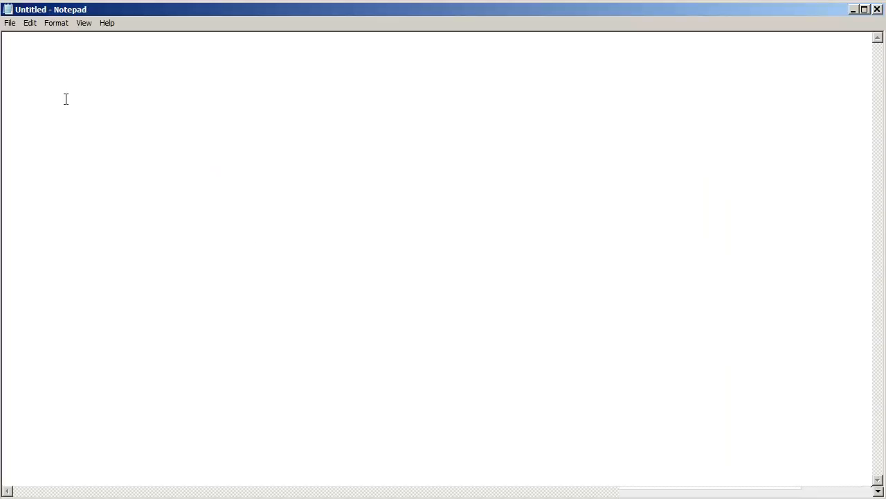
right_click(38, 63)
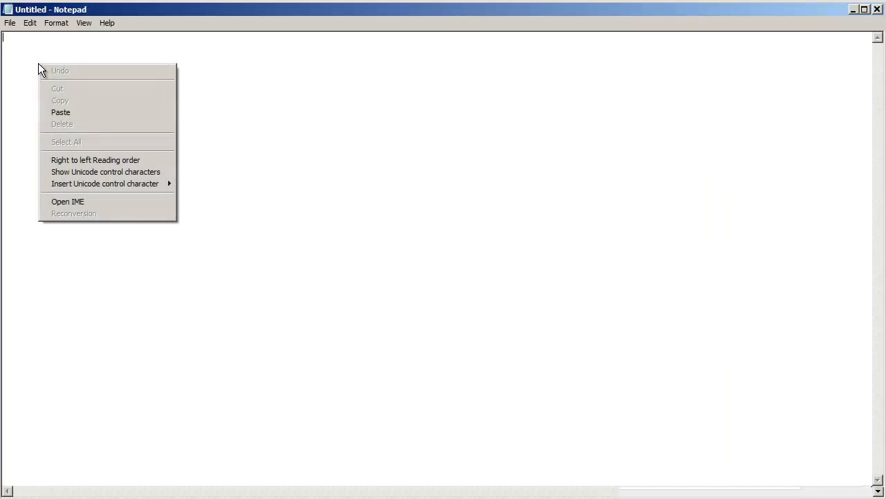
click(61, 112)
scroll(349, 219, up, 2)
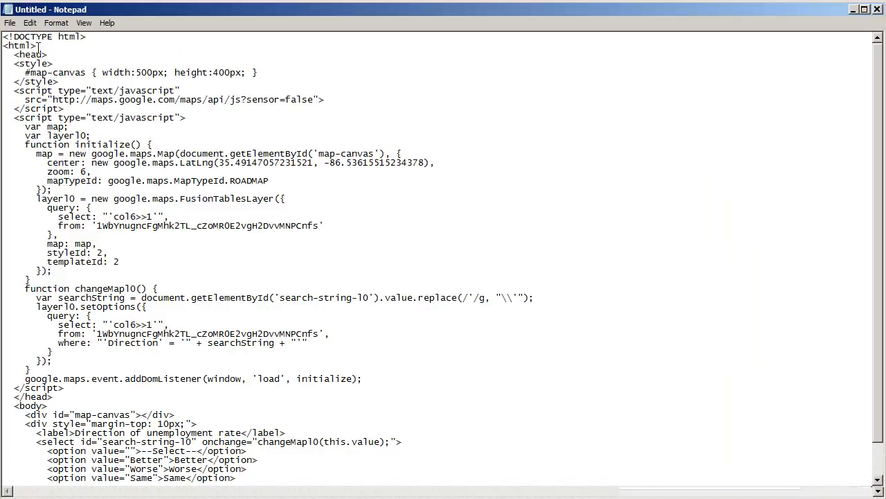
drag(4, 46, 38, 46)
scroll(242, 97, down, 2)
drag(4, 478, 42, 478)
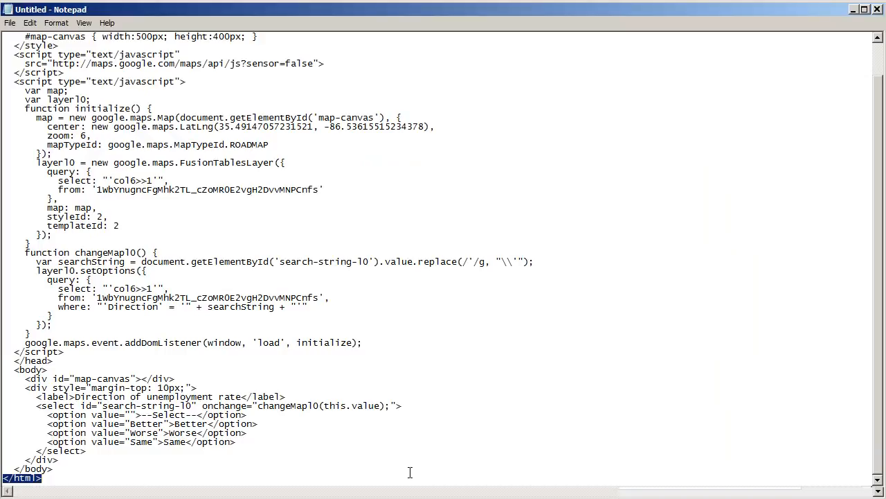
Start saving the HTML document under a new name, with Removable Disk (E:) as the destination
click(59, 476)
scroll(97, 440, up, 2)
click(11, 23)
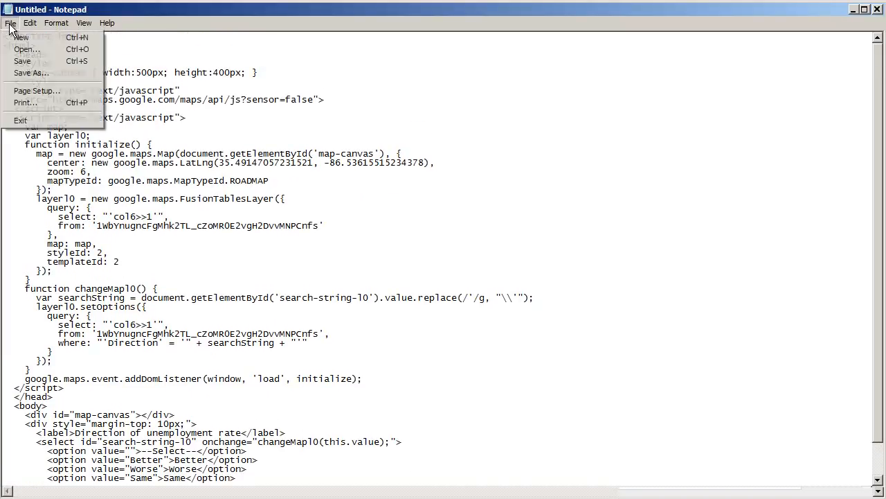
click(29, 74)
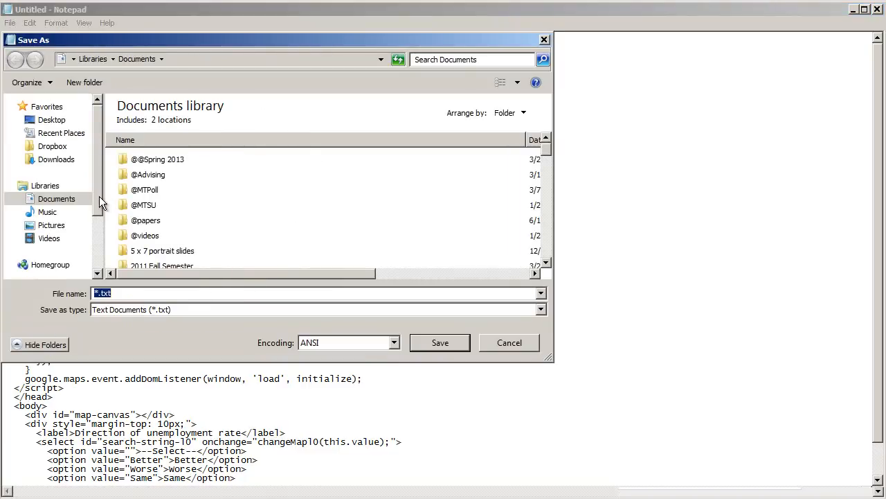
drag(99, 206, 94, 255)
click(80, 248)
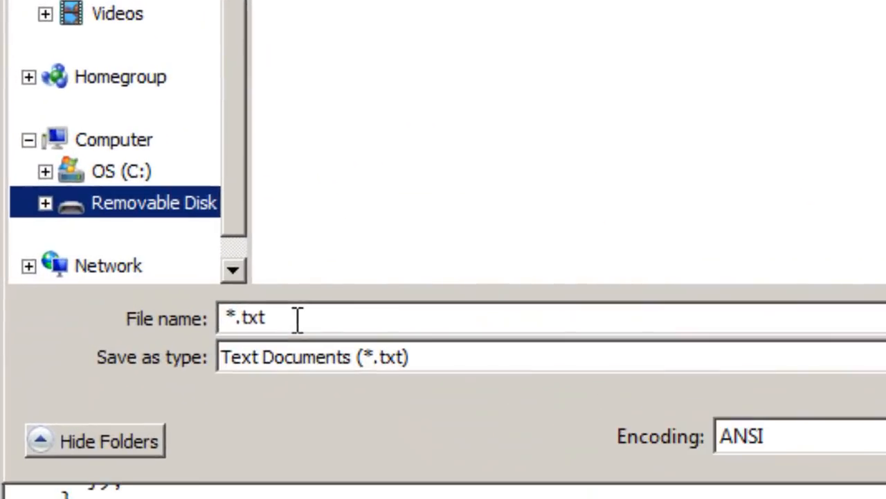
Save the file as "Tennessee unemployment Jan 2012 to Jan 2013.html" and close Notepad
drag(123, 292, 90, 294)
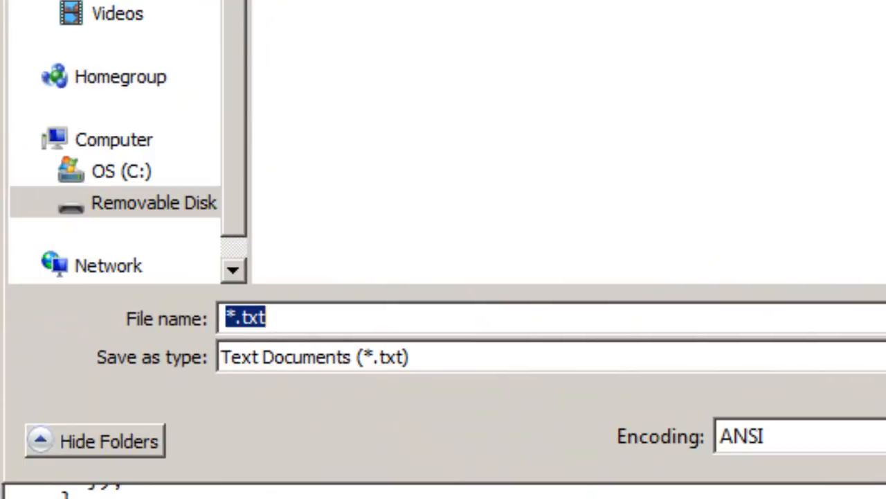
text(Tennesse)
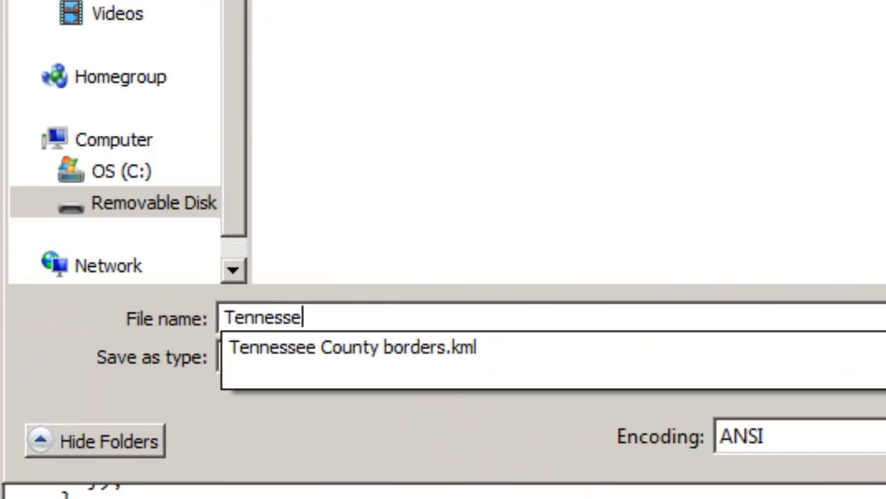
text(e une)
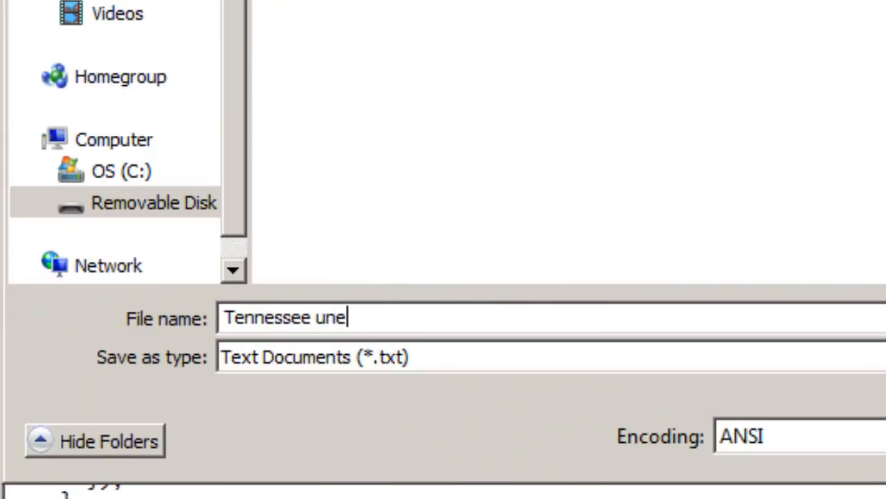
text(mployment )
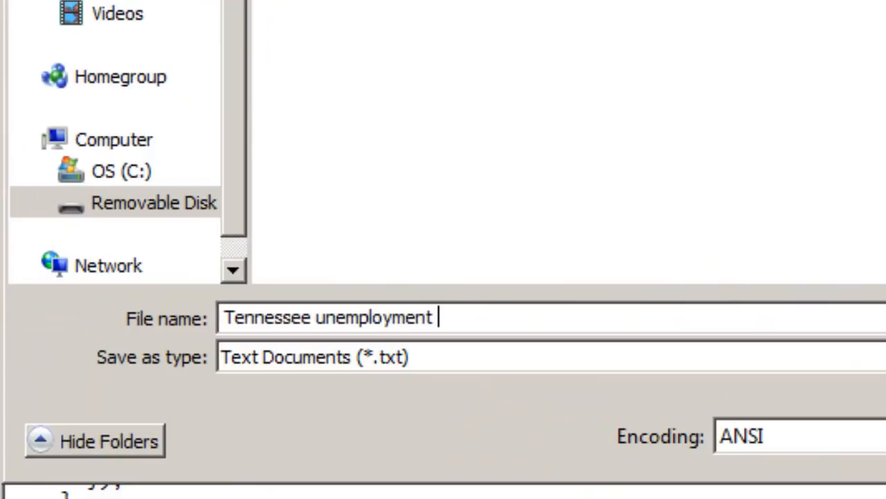
text(Jan 2012 )
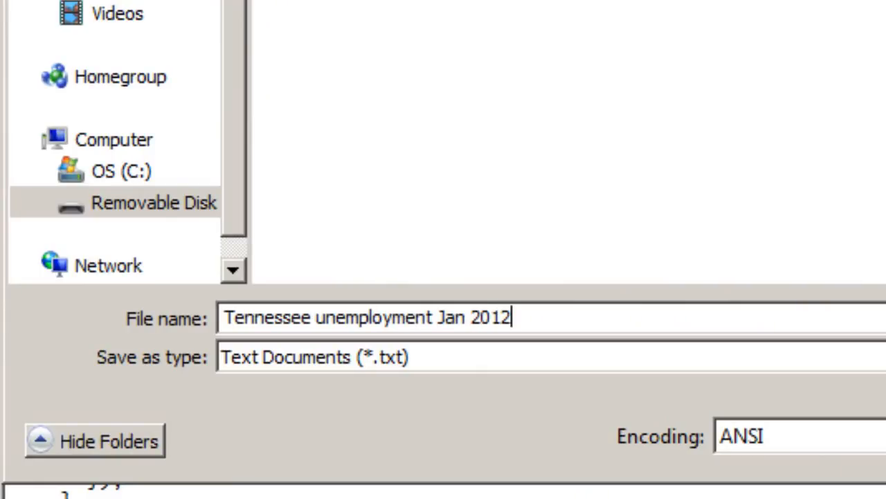
text(to Ja)
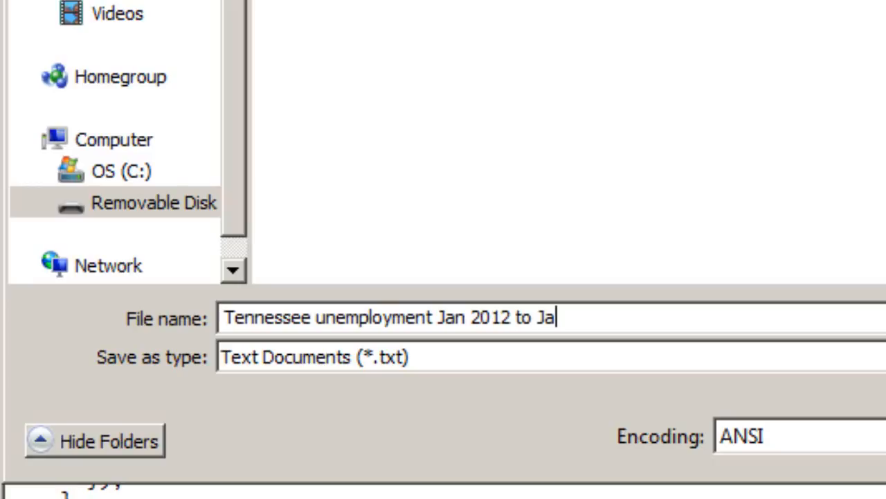
text(n 2013.)
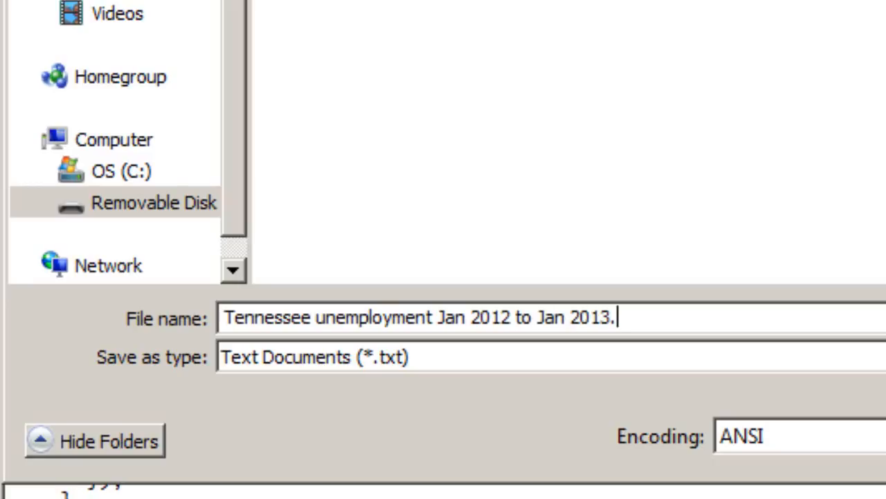
text(html)
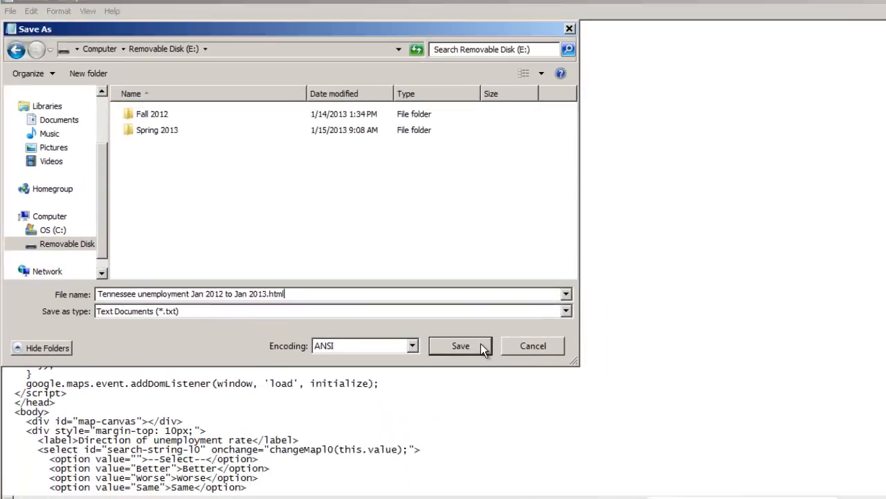
click(480, 292)
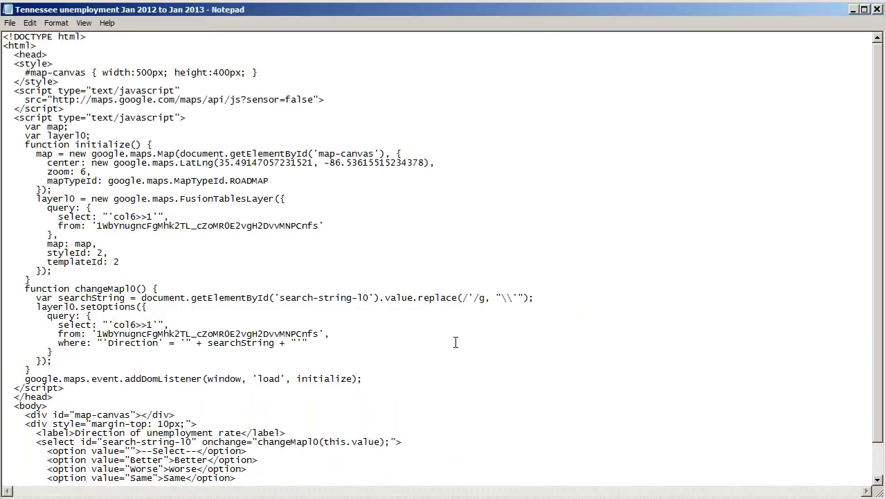
click(878, 10)
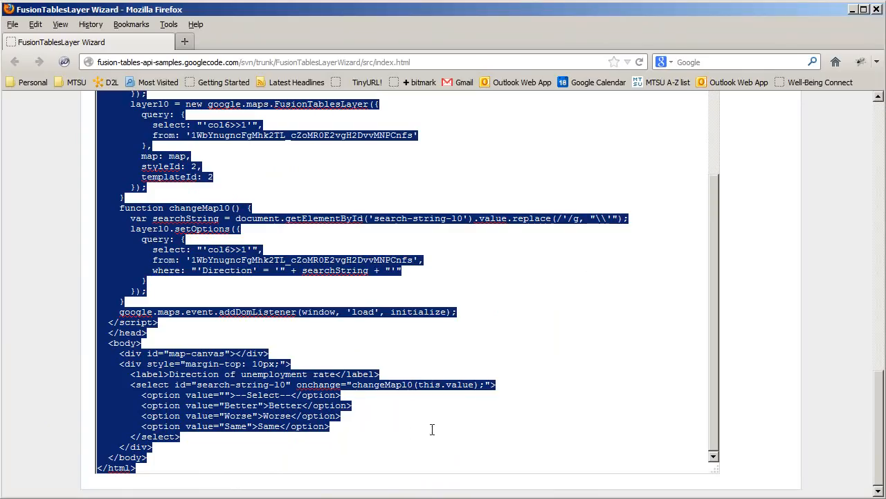
Switch to the Removable Disk (E:) folder, refresh its contents, and open the saved Tennessee unemployment HTML page in Firefox
click(280, 406)
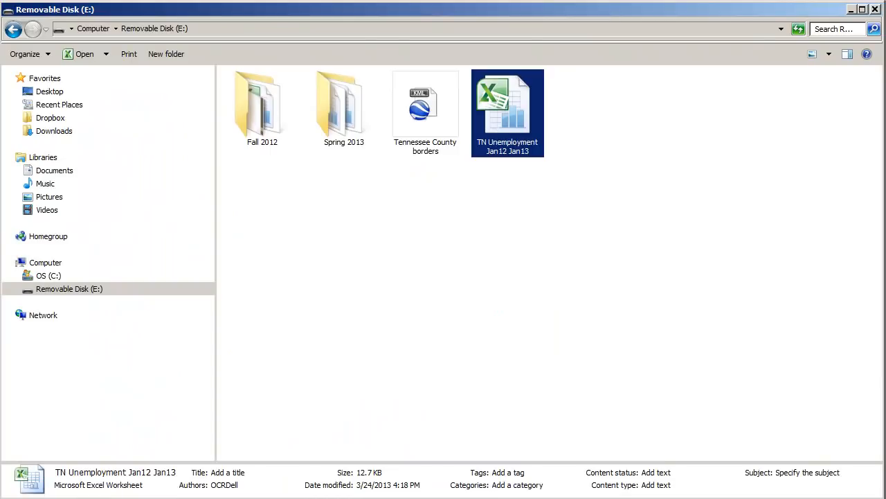
click(568, 256)
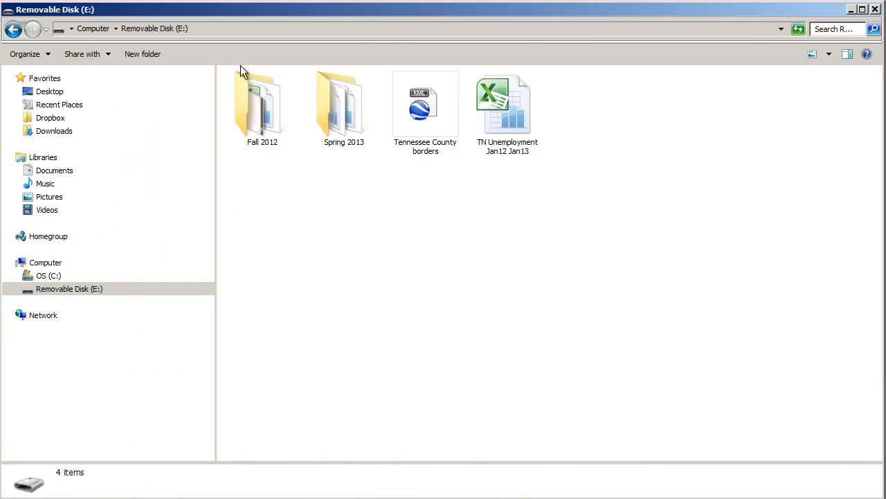
click(798, 28)
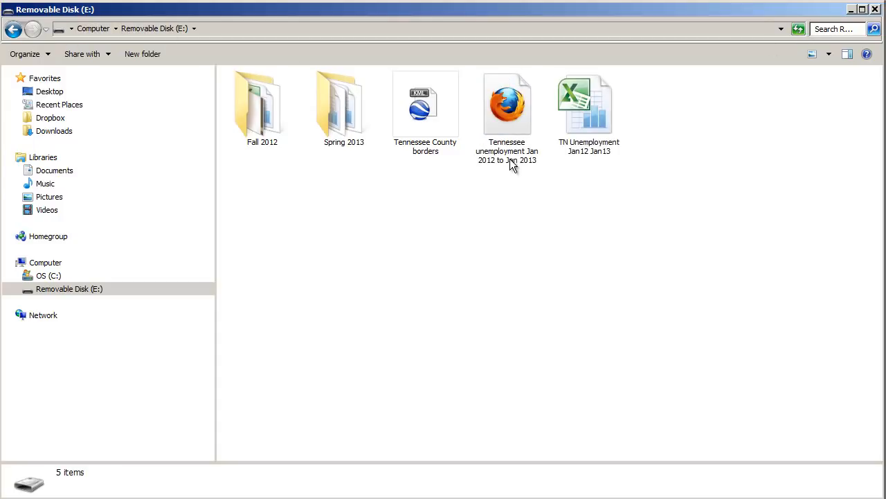
double_click(510, 105)
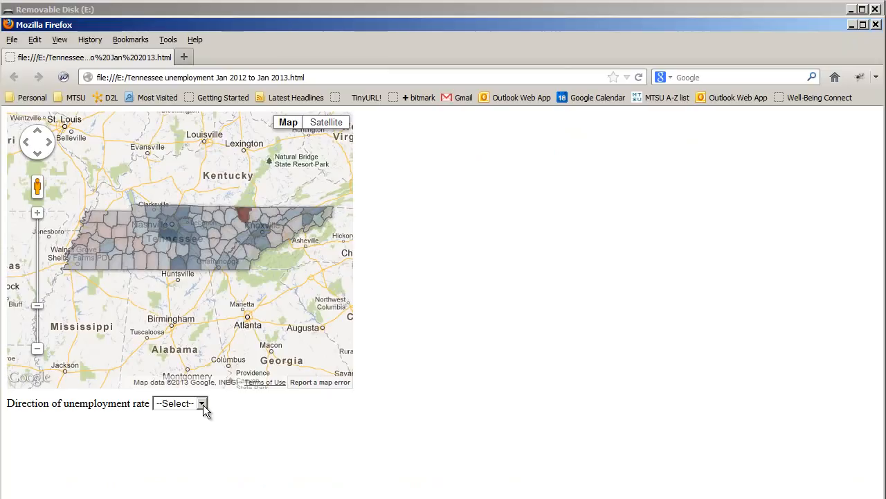
drag(368, 25, 369, 11)
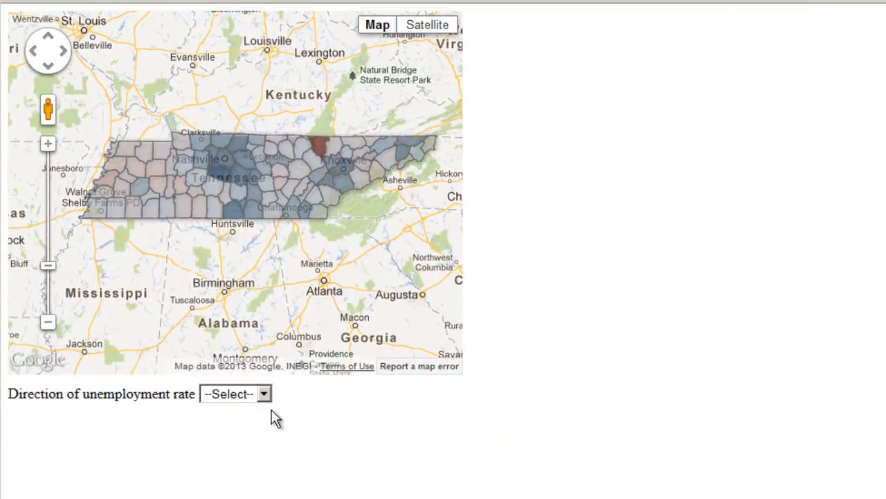
Test the map's unemployment direction filter with Better, Worse and Same in turn
click(264, 397)
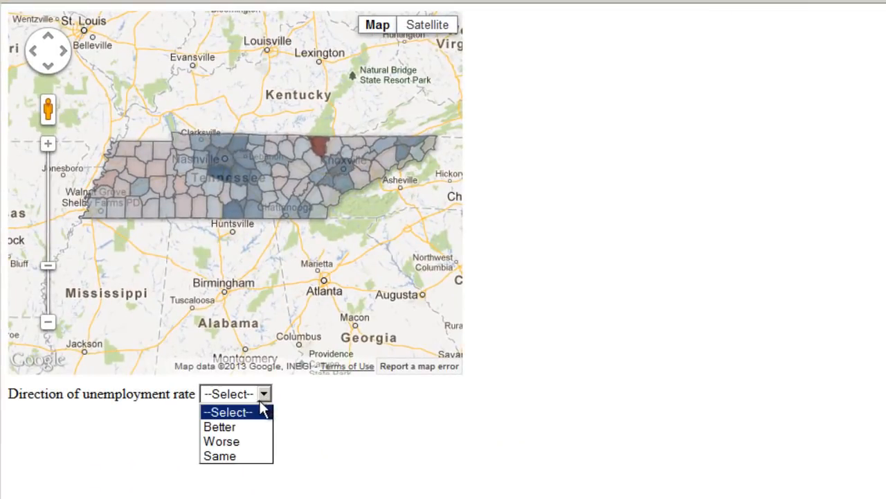
click(231, 427)
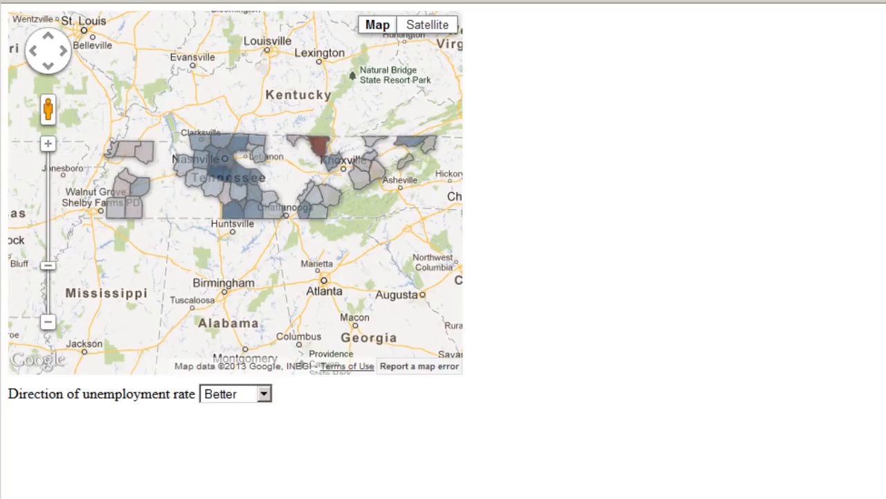
click(264, 396)
click(236, 441)
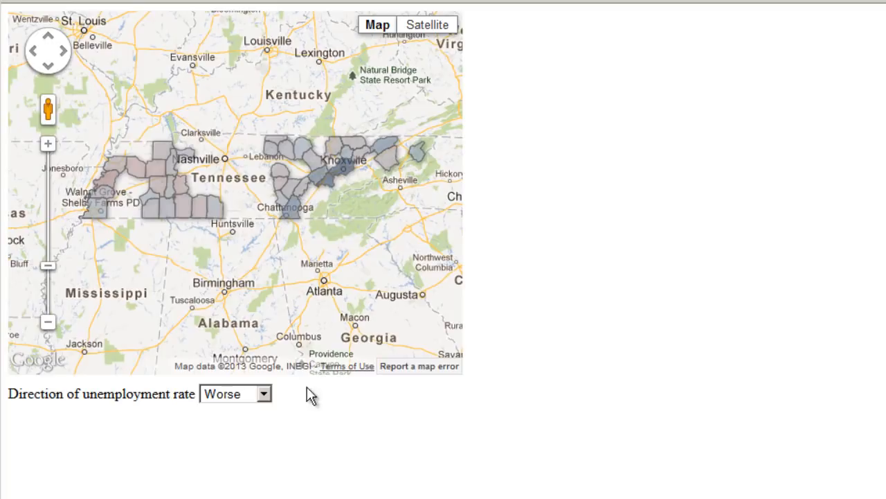
click(264, 395)
click(238, 459)
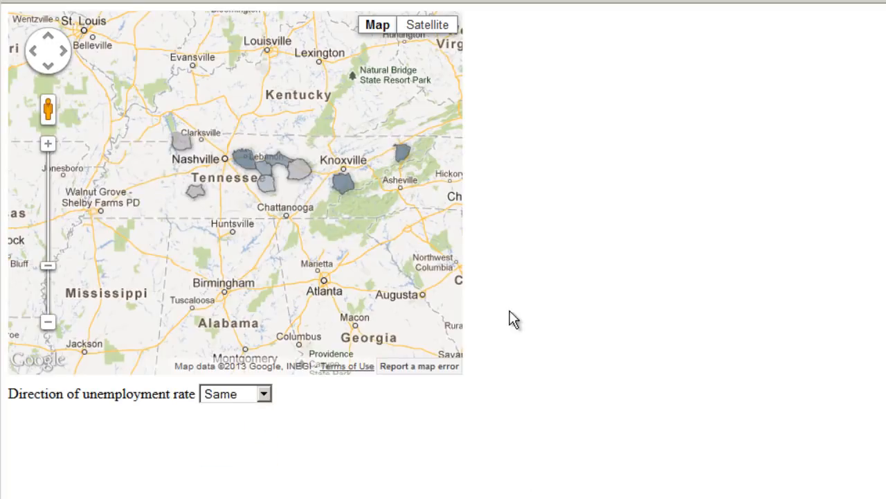
Zoom in on the filtered map, view Cumberland County's unemployment details, and reload the page to reset the map
scroll(265, 194, up, 1)
scroll(264, 194, down, 1)
scroll(265, 194, up, 1)
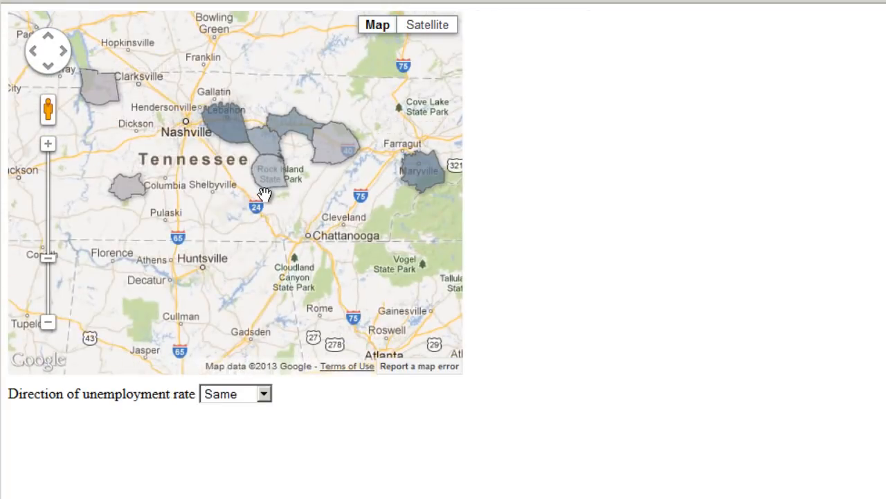
scroll(265, 194, up, 1)
scroll(266, 193, down, 1)
click(349, 164)
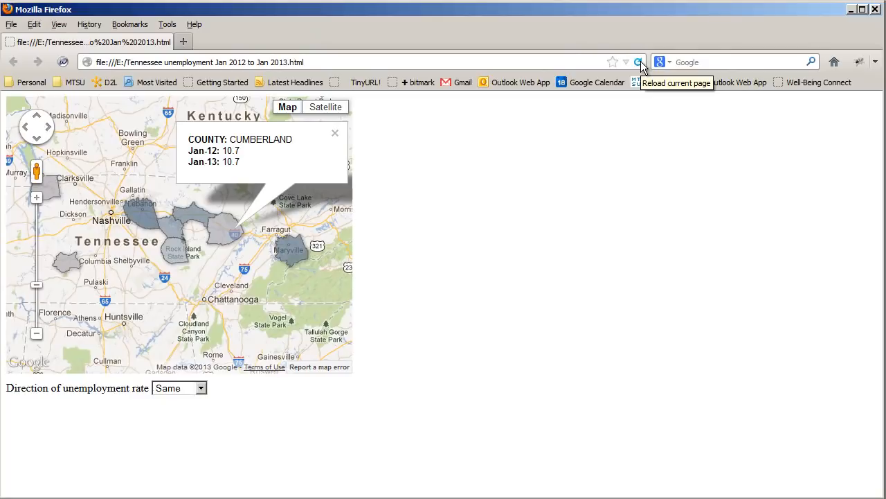
click(641, 61)
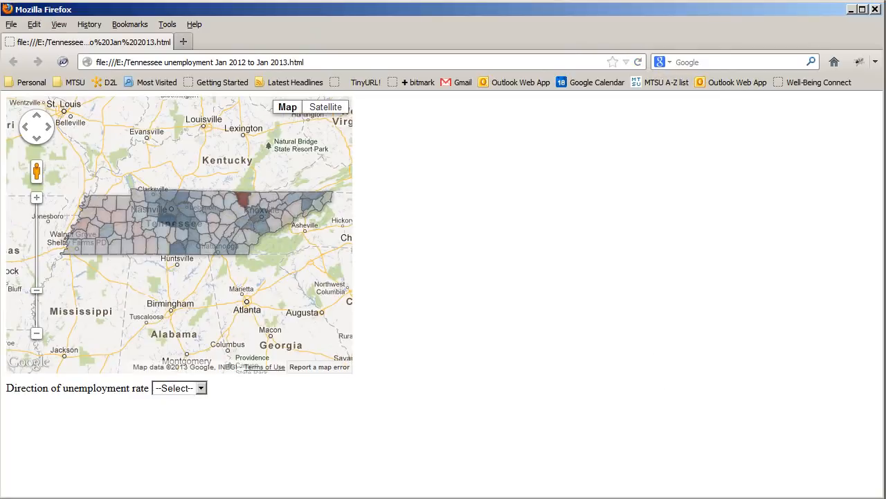